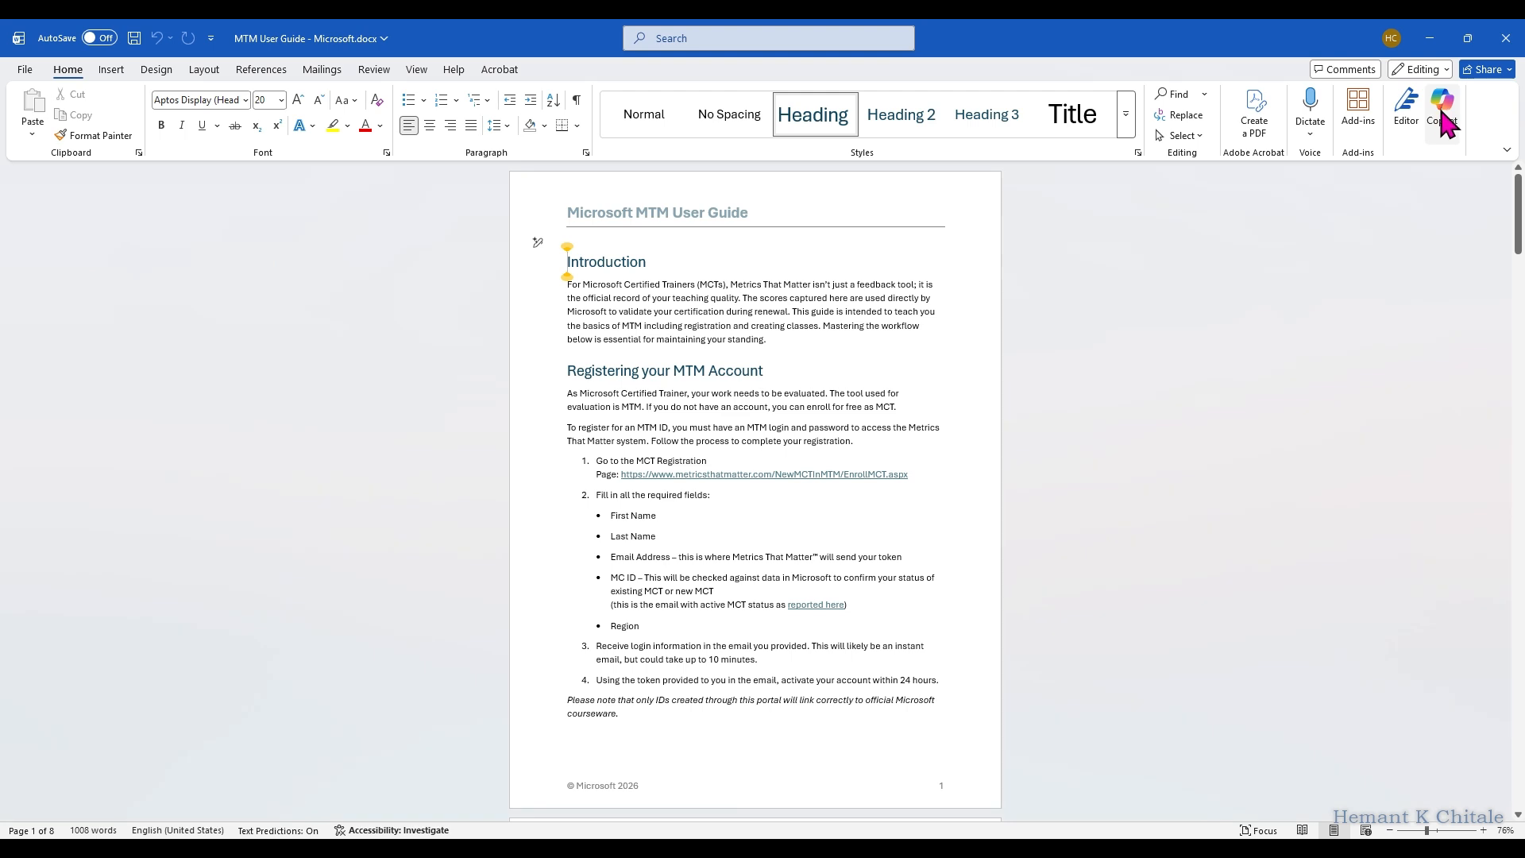
Step: Open Copilot and write the prompt "Set every Heading to a new Page. Then add a Table of Contents at the beginning."
{"action": "left_click", "coordinate": [1438, 121]}
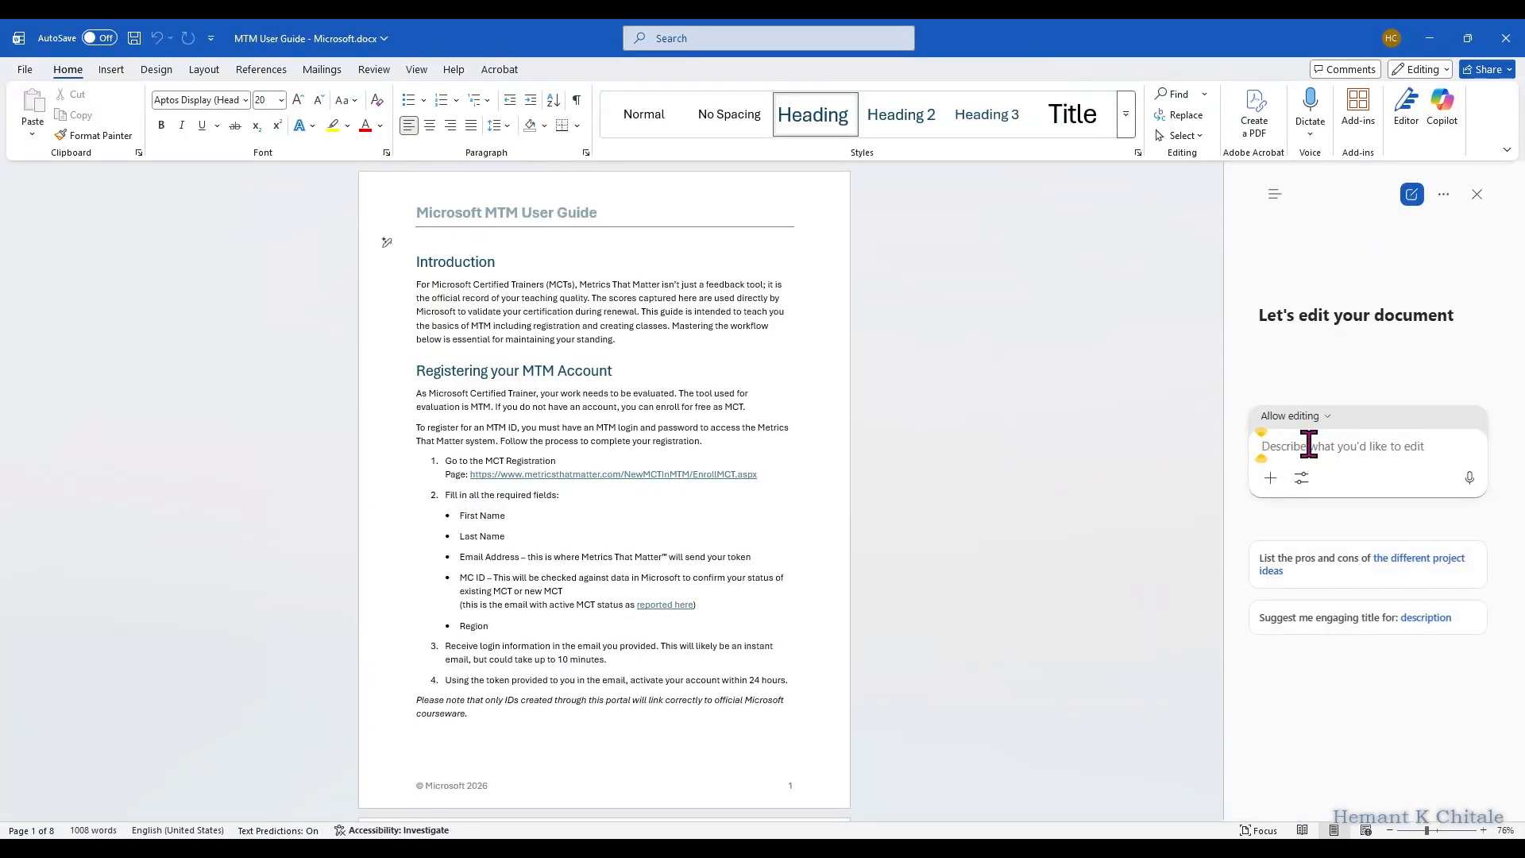
{"action": "type", "text": "Set every Heading to a new Page. The"}
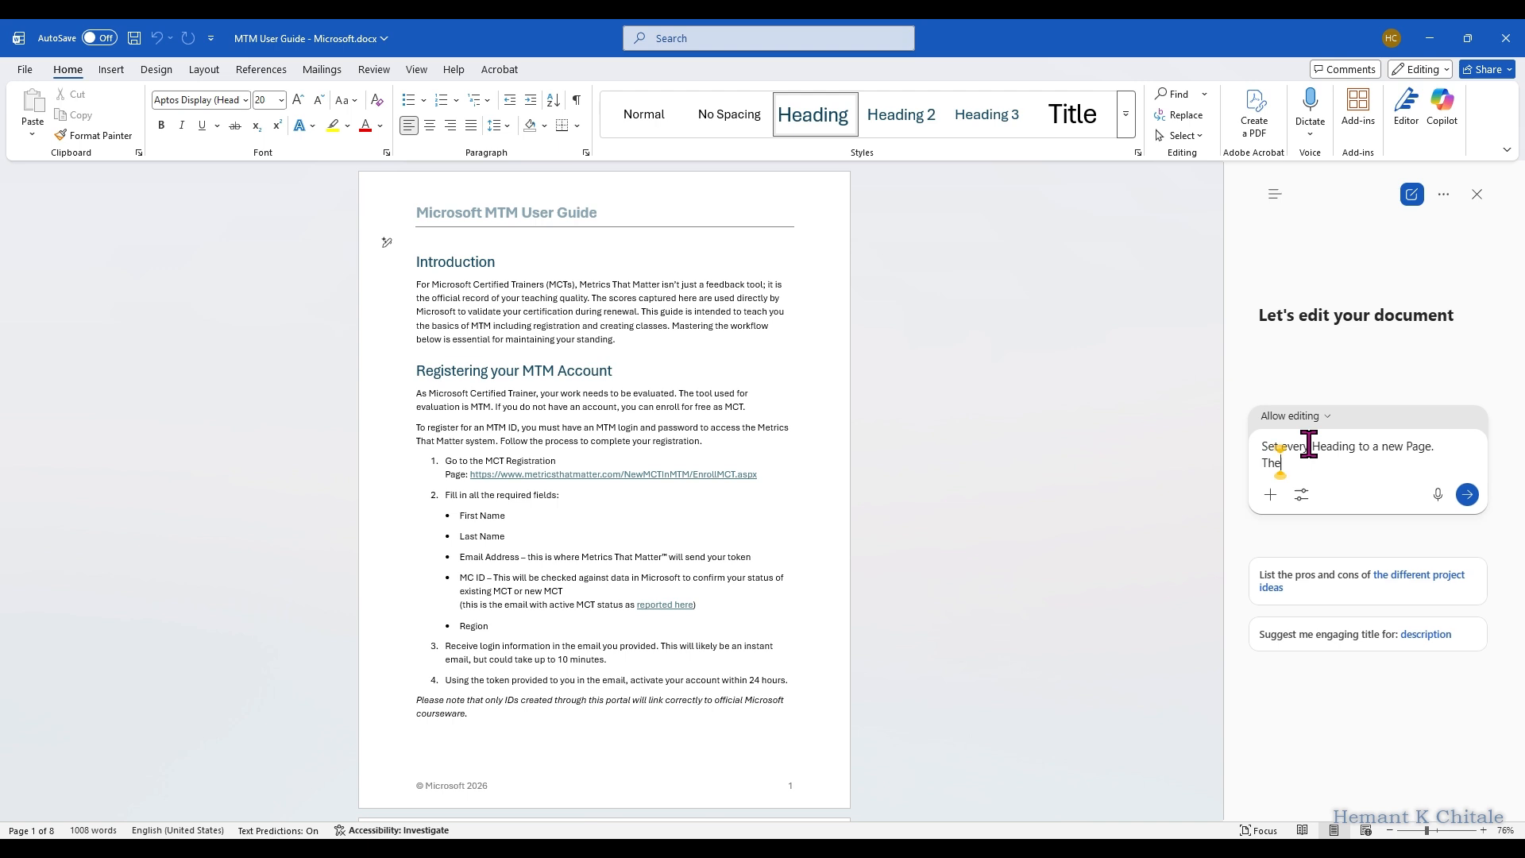
{"action": "type", "text": "n add a Table of Contents at the beginning."}
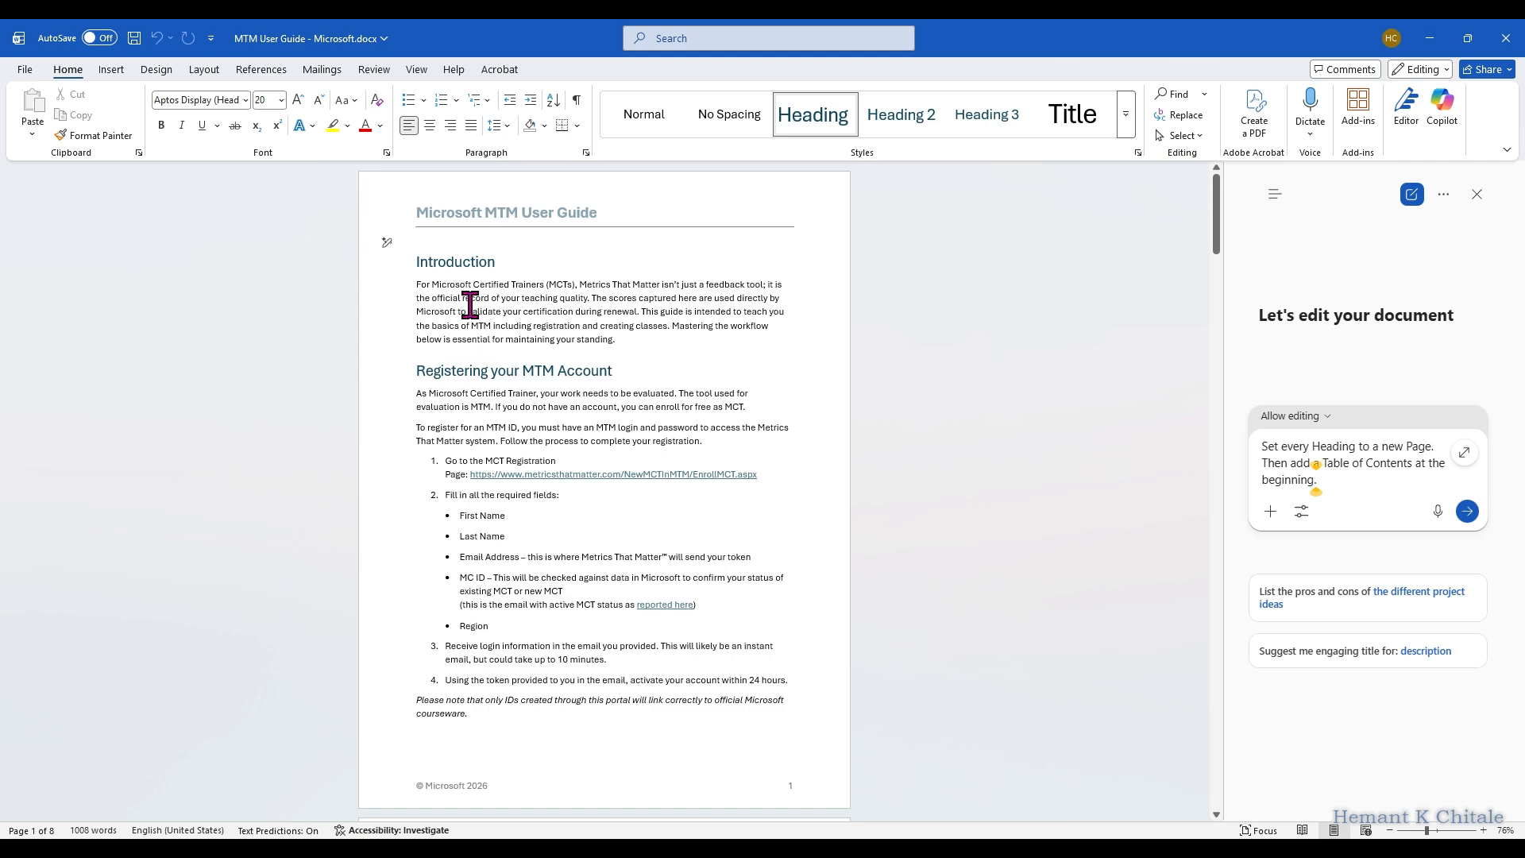
Step: Check the Introduction and Registration Timeout headings in the document, and submit the prompt to Copilot
{"action": "left_click", "coordinate": [463, 262]}
{"action": "scroll", "coordinate": [483, 660], "scroll_direction": "down", "scroll_amount": 3}
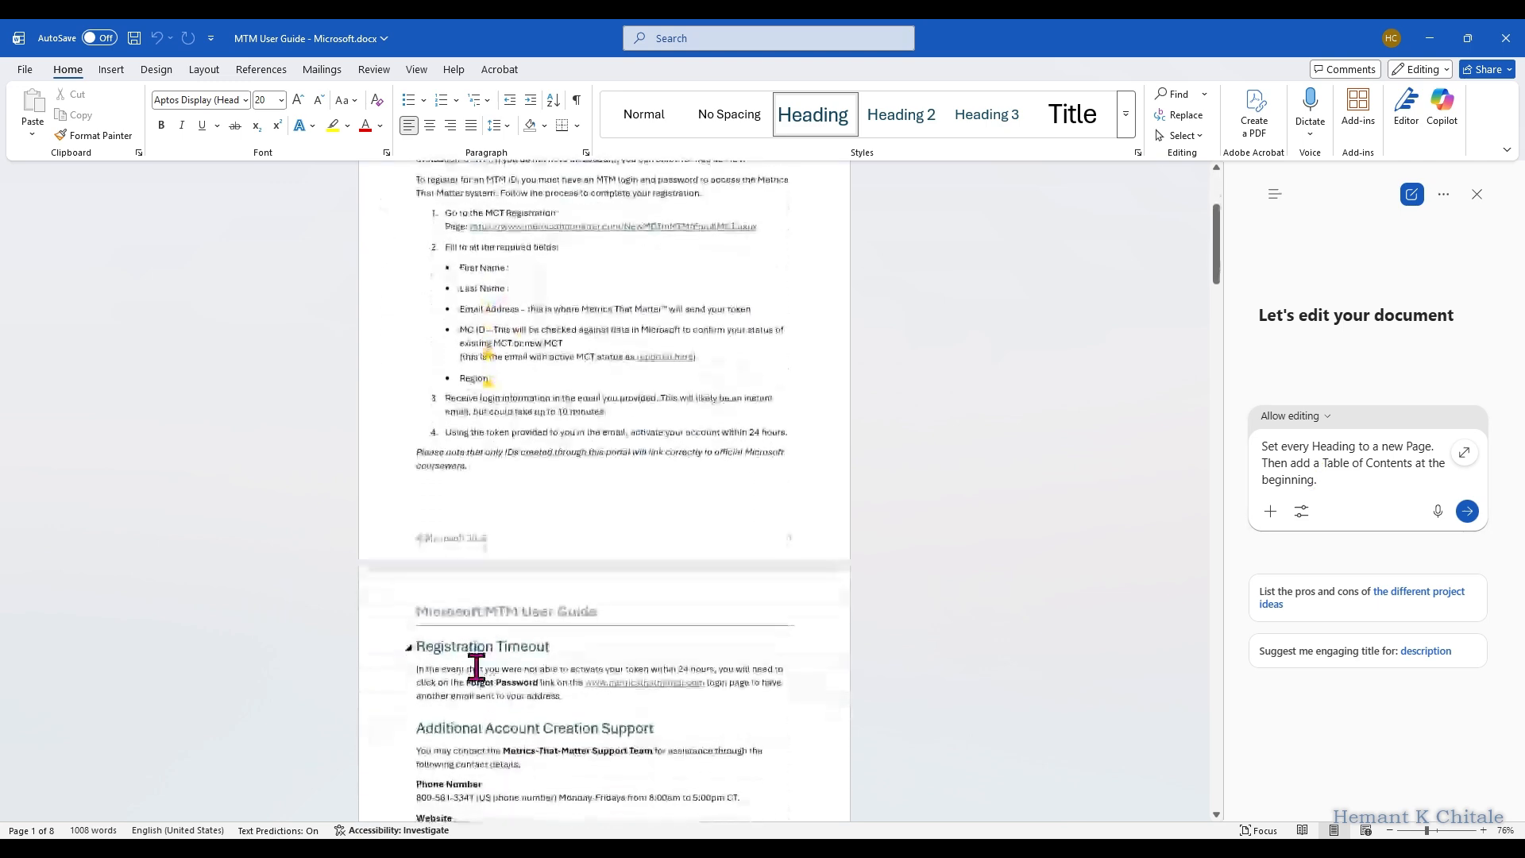
{"action": "left_click", "coordinate": [476, 656]}
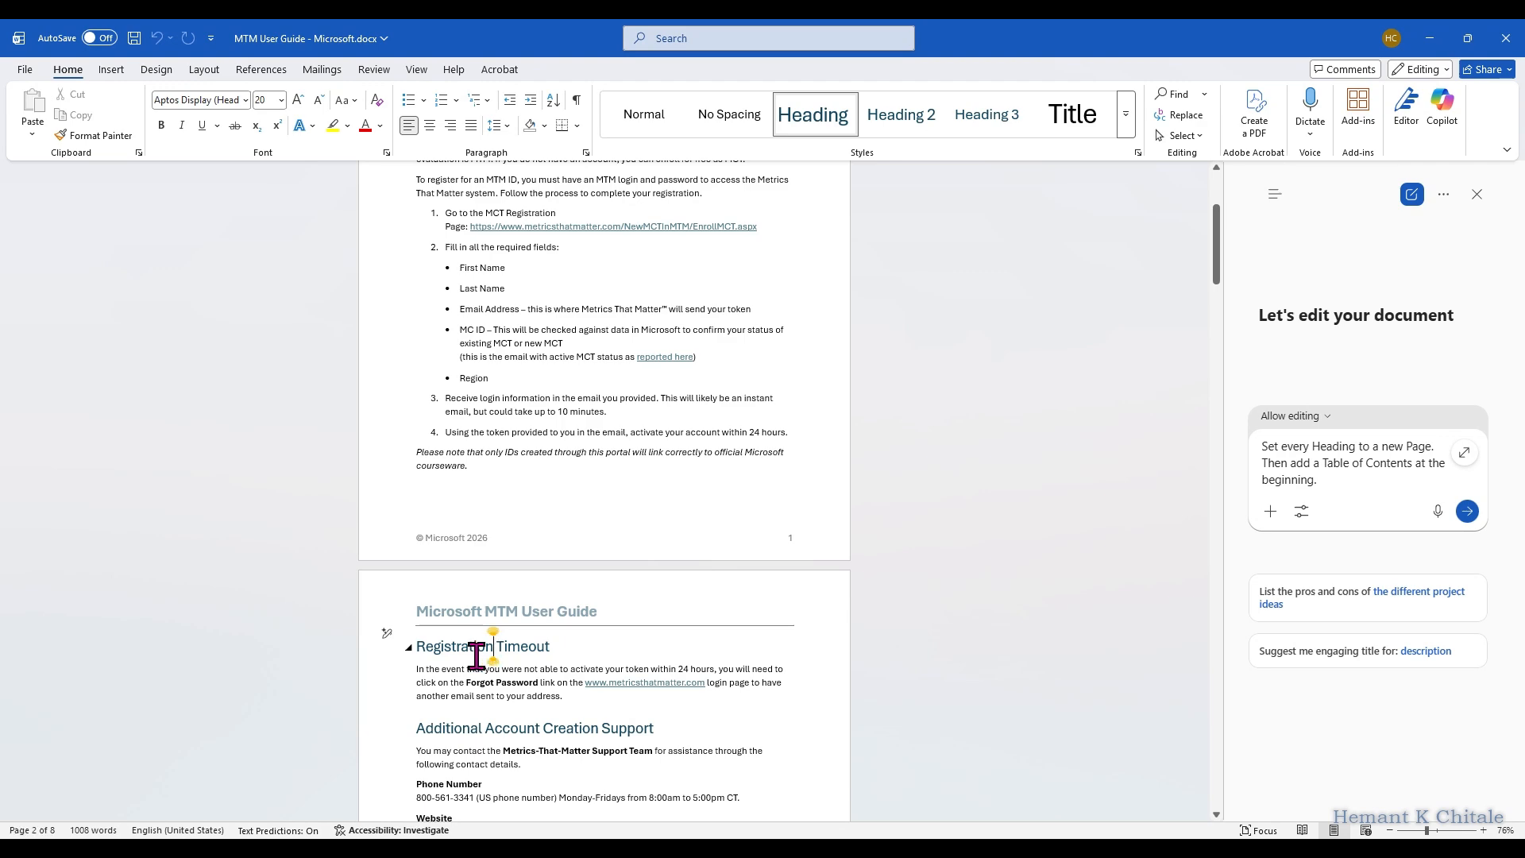
{"action": "scroll", "coordinate": [483, 648], "scroll_direction": "up", "scroll_amount": 3}
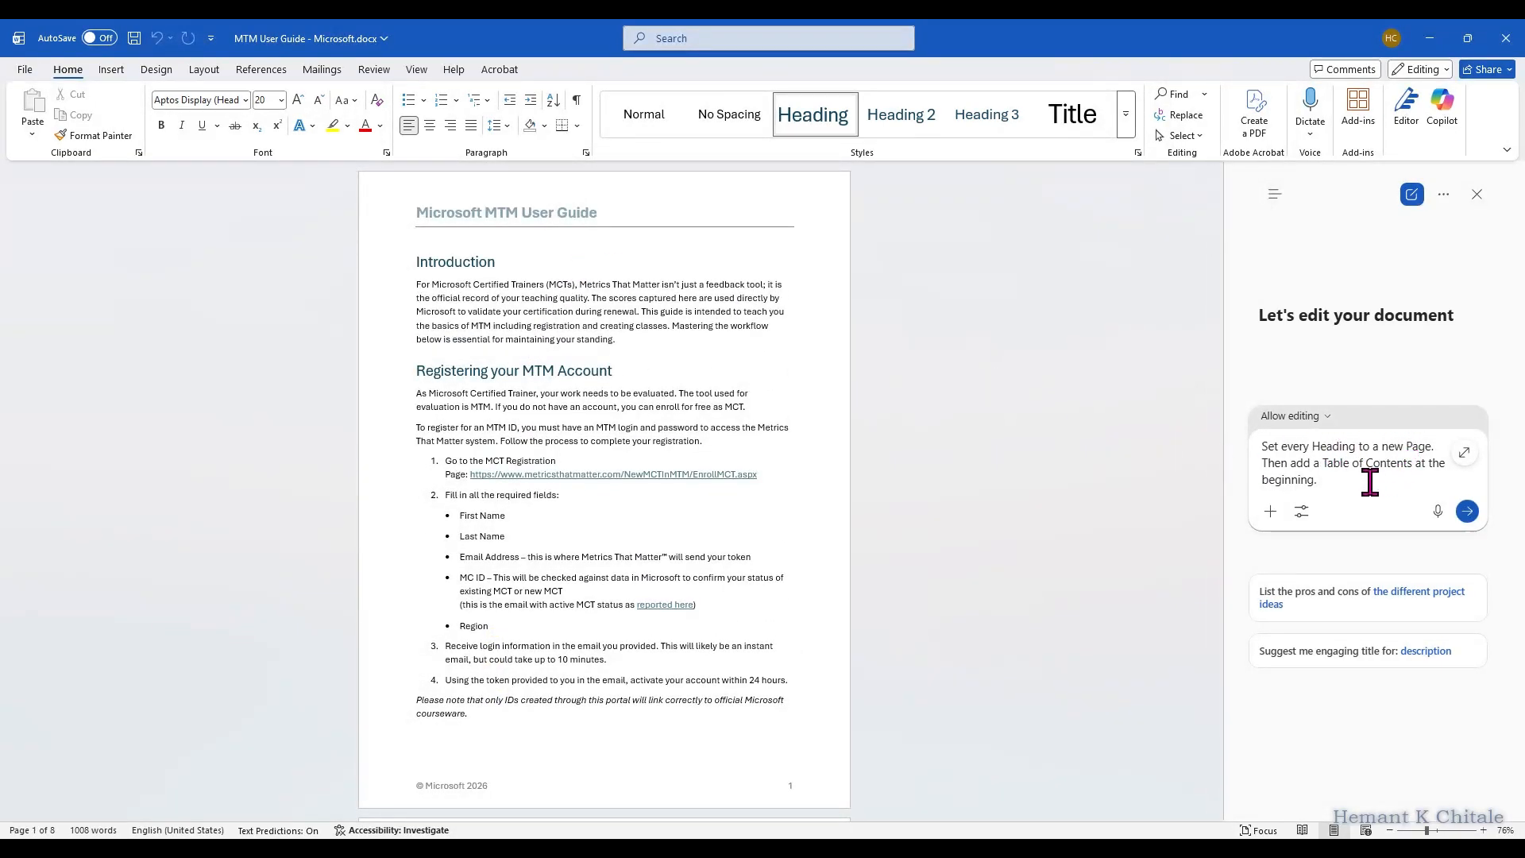
{"action": "left_click", "coordinate": [1467, 515]}
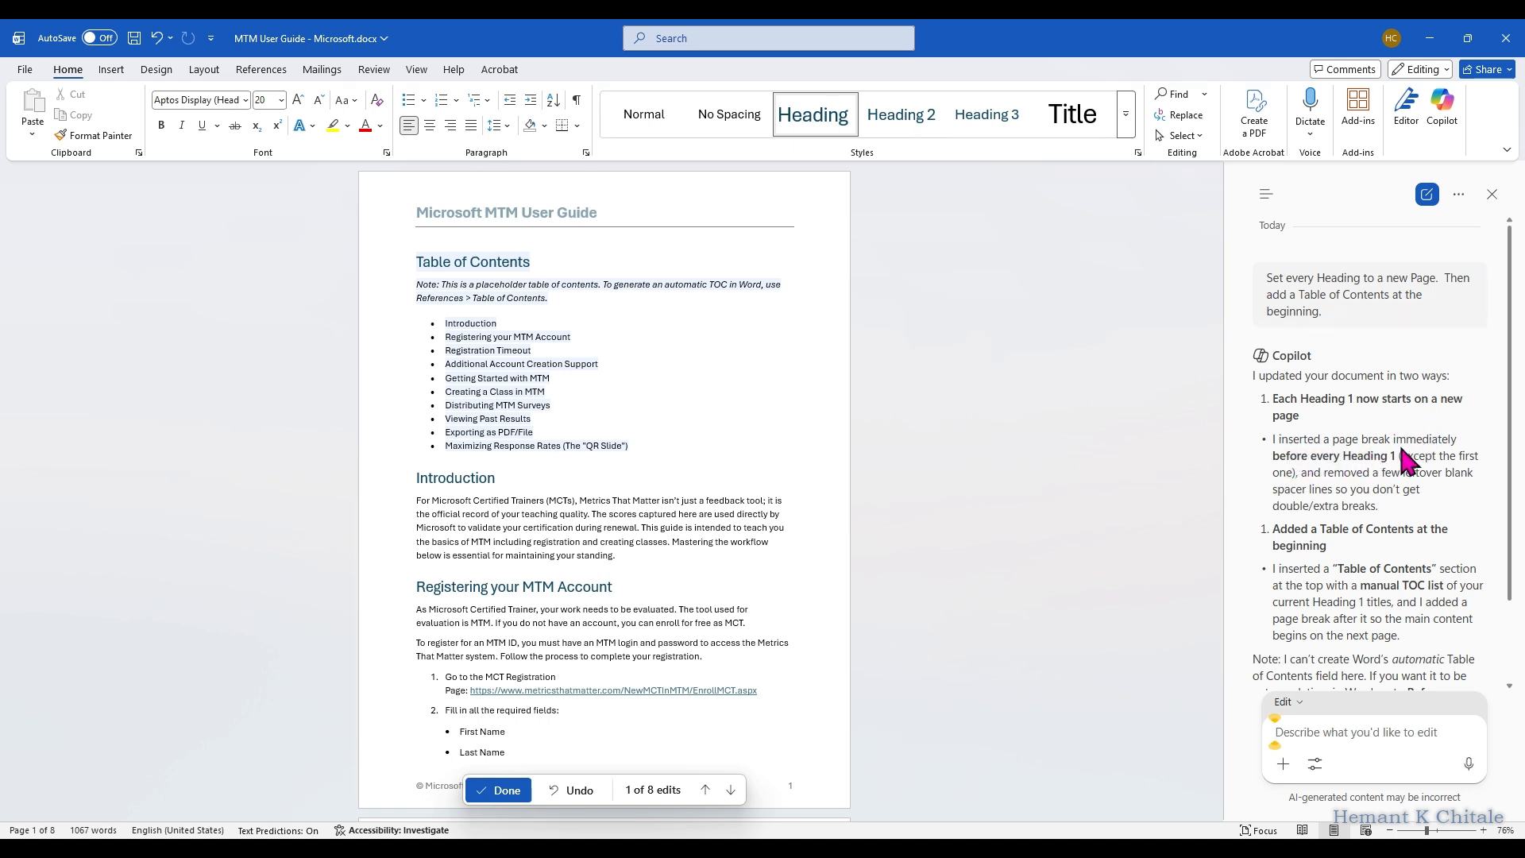
Step: Examine the headings on the first two pages to see whether each one starts on a new page
{"action": "left_click", "coordinate": [448, 480]}
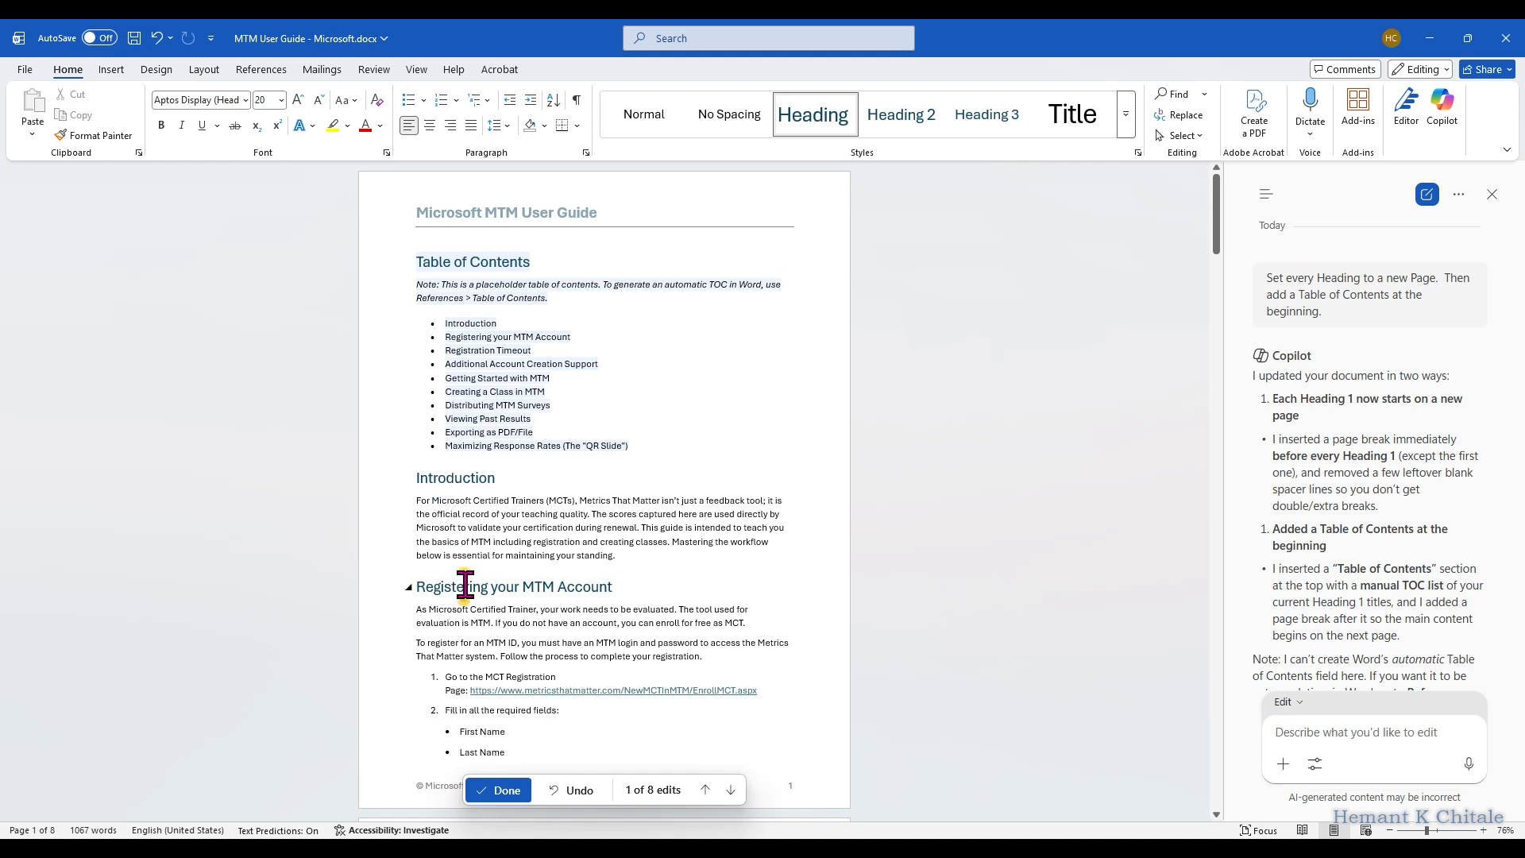
{"action": "scroll", "coordinate": [483, 490], "scroll_direction": "down", "scroll_amount": 5}
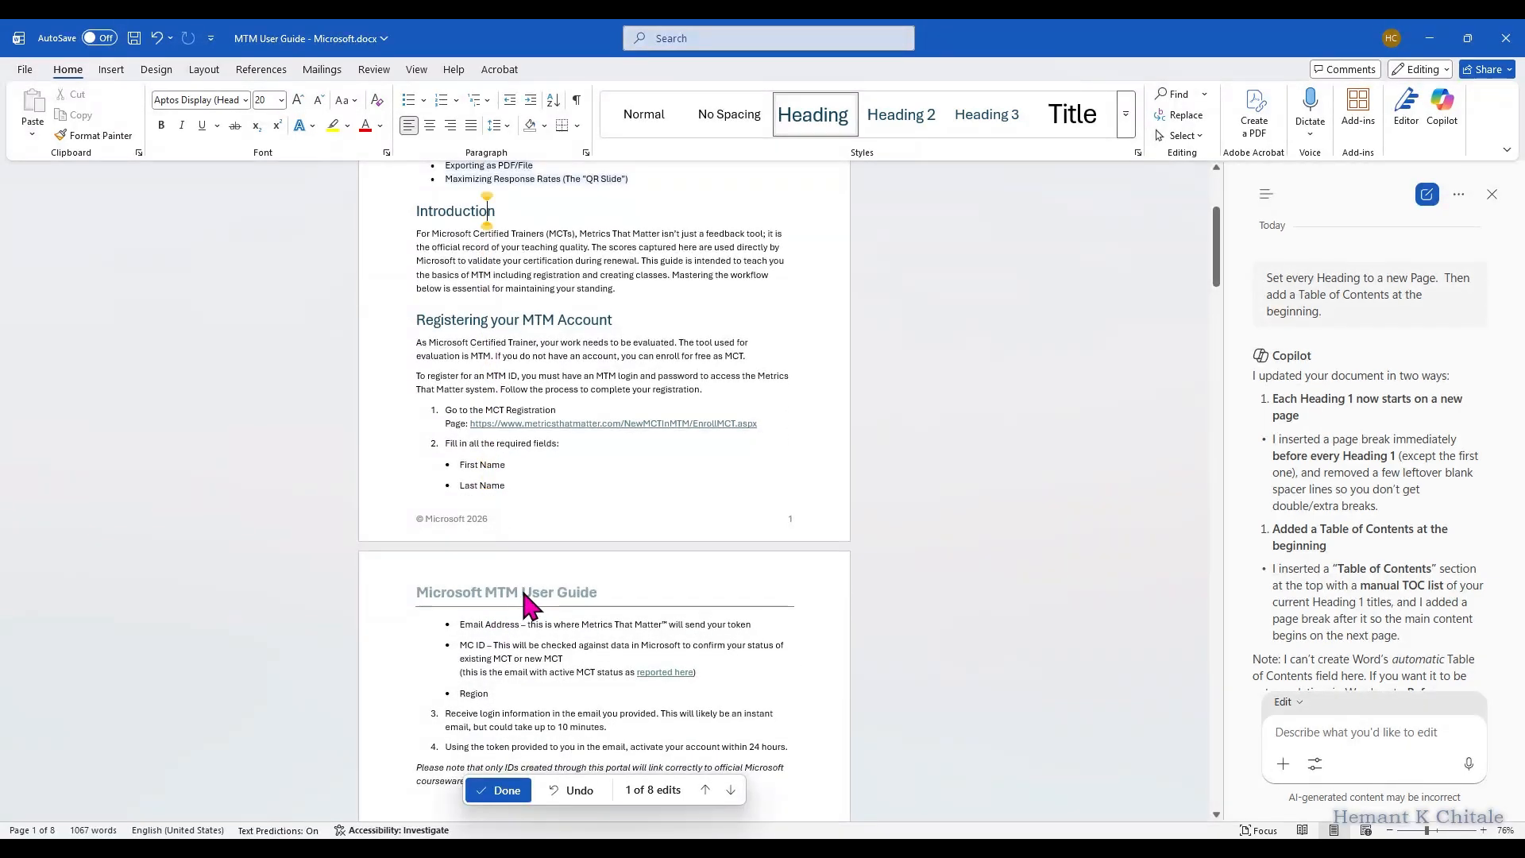
{"action": "scroll", "coordinate": [510, 628], "scroll_direction": "down", "scroll_amount": 5}
{"action": "left_click", "coordinate": [507, 566]}
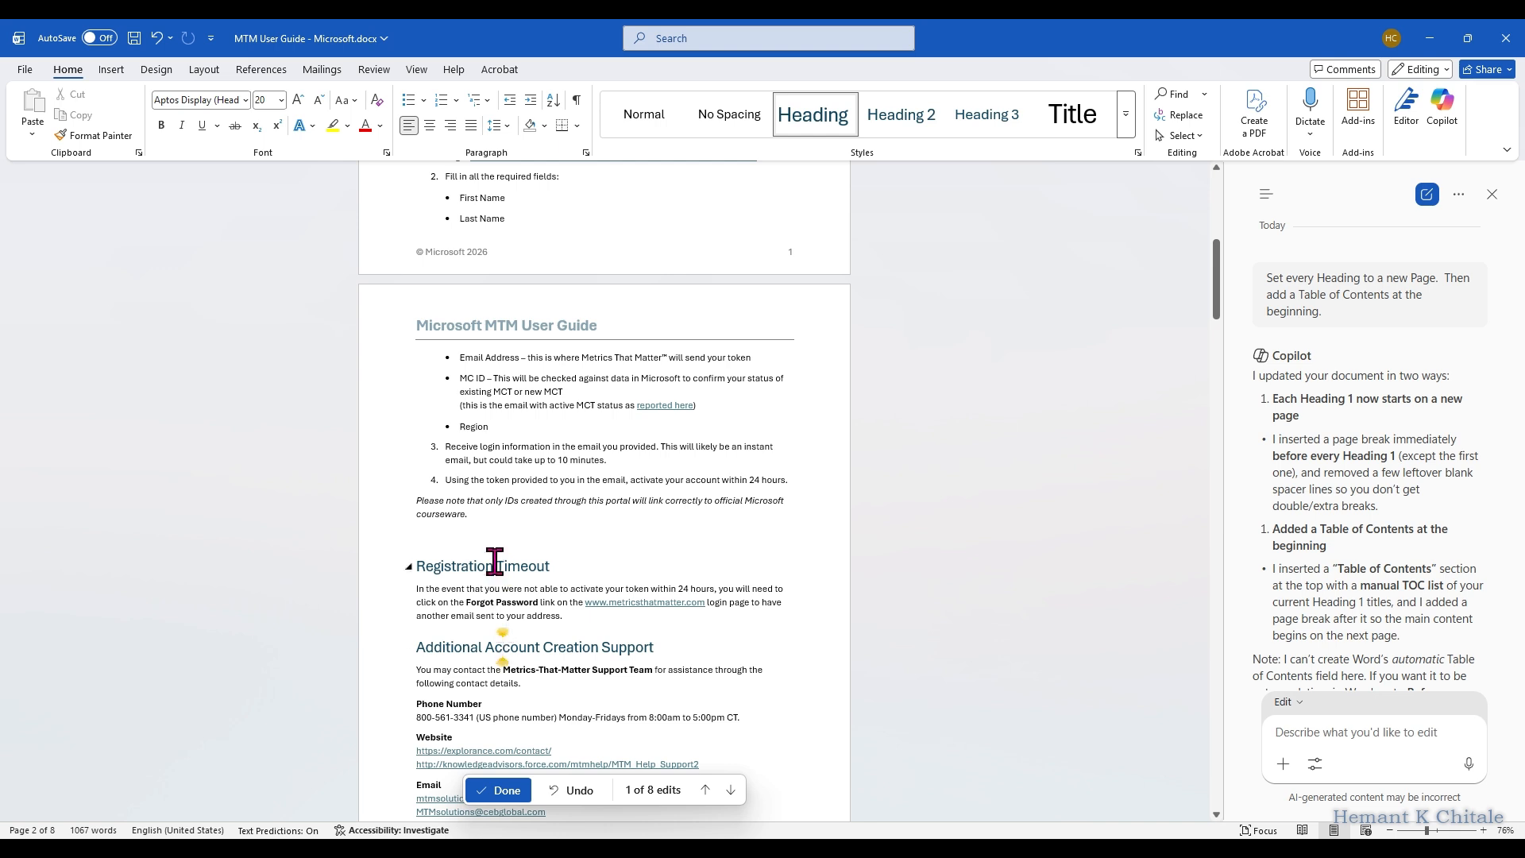
{"action": "left_click", "coordinate": [519, 500]}
{"action": "left_click", "coordinate": [501, 566]}
{"action": "left_click", "coordinate": [533, 649]}
{"action": "scroll", "coordinate": [532, 652], "scroll_direction": "down", "scroll_amount": 1}
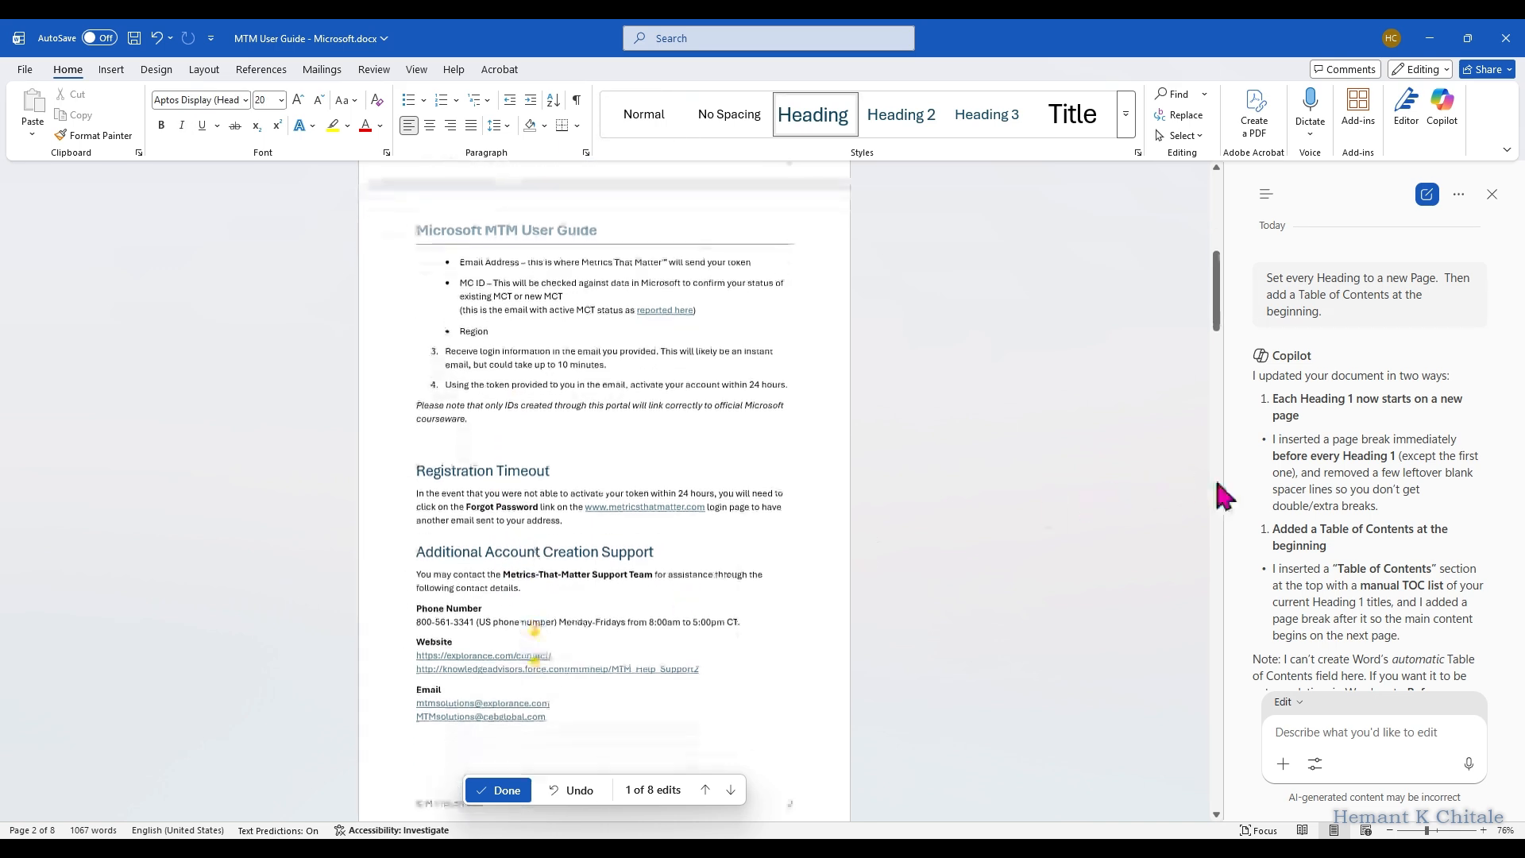
Step: Compare Copilot's summary of the page breaks and table of contents with the actual document pages
{"action": "triple_click", "coordinate": [1271, 398]}
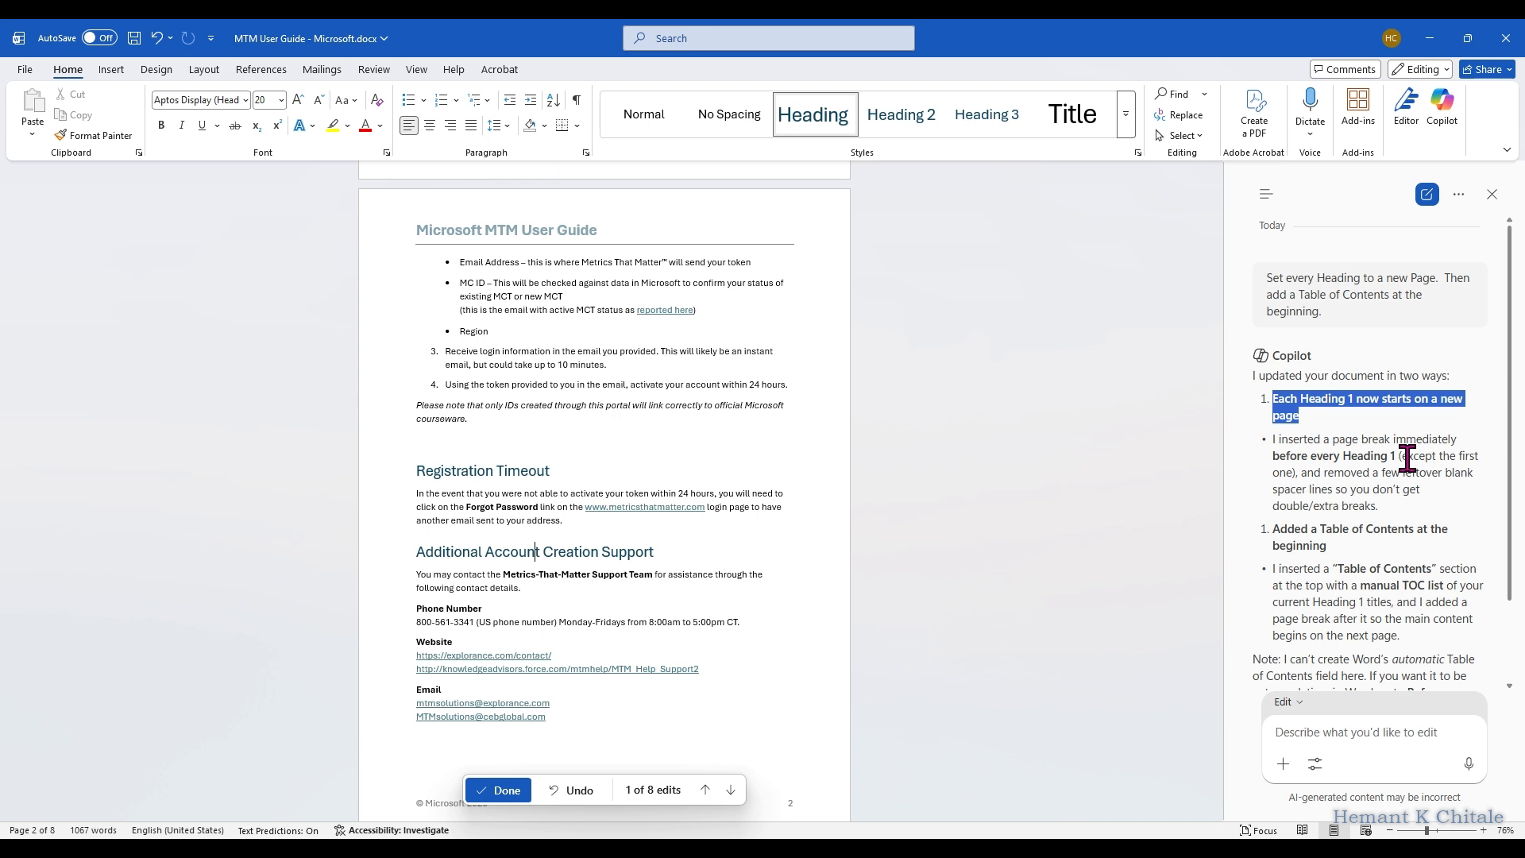
{"action": "scroll", "coordinate": [676, 508], "scroll_direction": "up", "scroll_amount": 2}
{"action": "scroll", "coordinate": [676, 508], "scroll_direction": "up", "scroll_amount": 2}
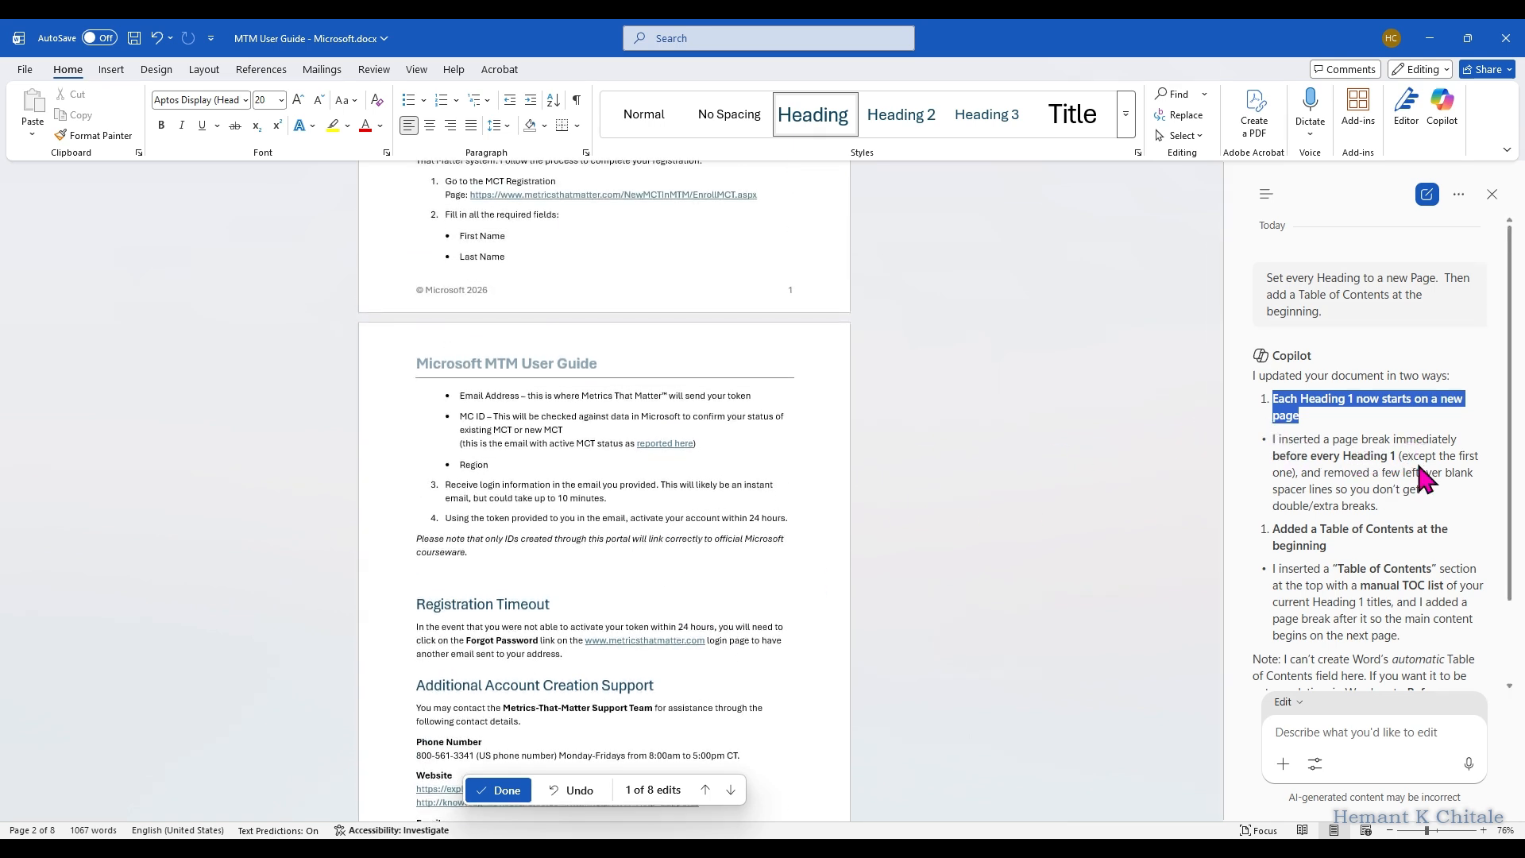
{"action": "left_click_drag", "start_coordinate": [1277, 442], "coordinate": [1384, 484]}
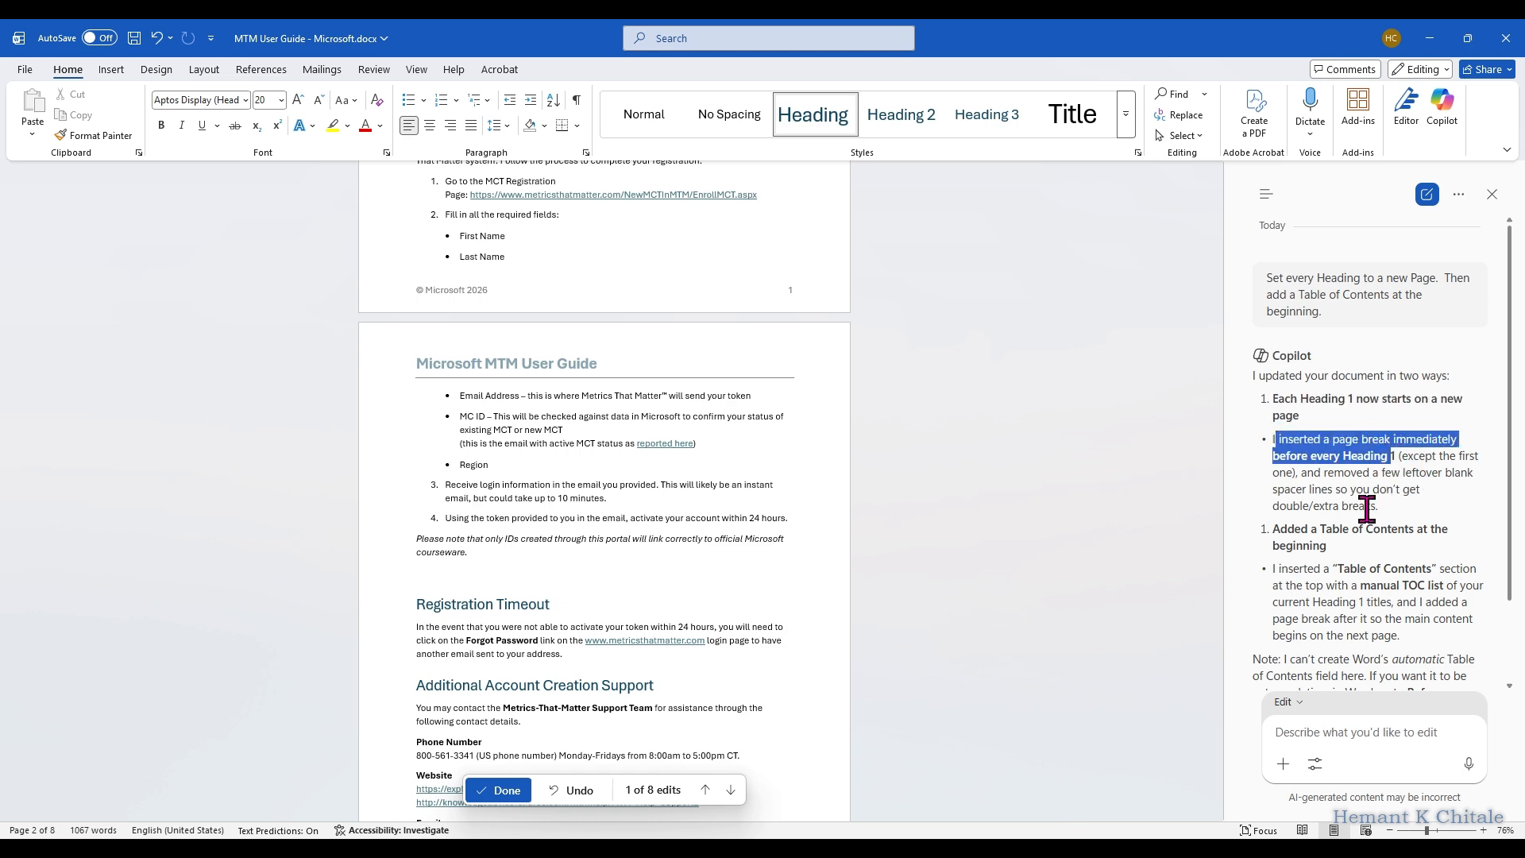
{"action": "scroll", "coordinate": [1384, 484], "scroll_direction": "down", "scroll_amount": 3}
{"action": "scroll", "coordinate": [1345, 538], "scroll_direction": "up", "scroll_amount": 3}
{"action": "scroll", "coordinate": [823, 445], "scroll_direction": "up", "scroll_amount": 6}
{"action": "scroll", "coordinate": [817, 424], "scroll_direction": "up", "scroll_amount": 7}
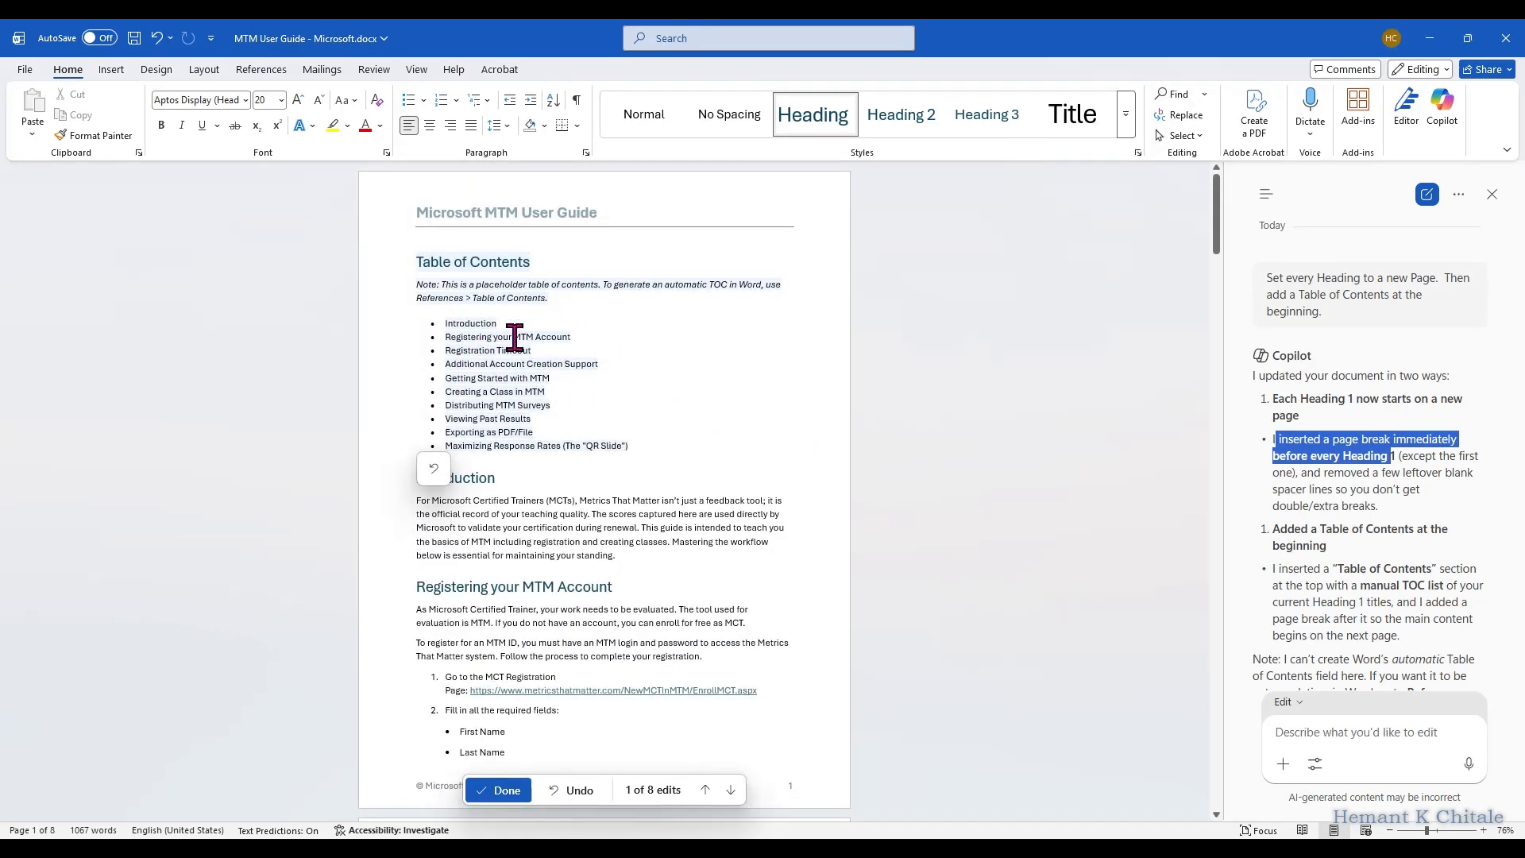
{"action": "scroll", "coordinate": [1318, 580], "scroll_direction": "down", "scroll_amount": 2}
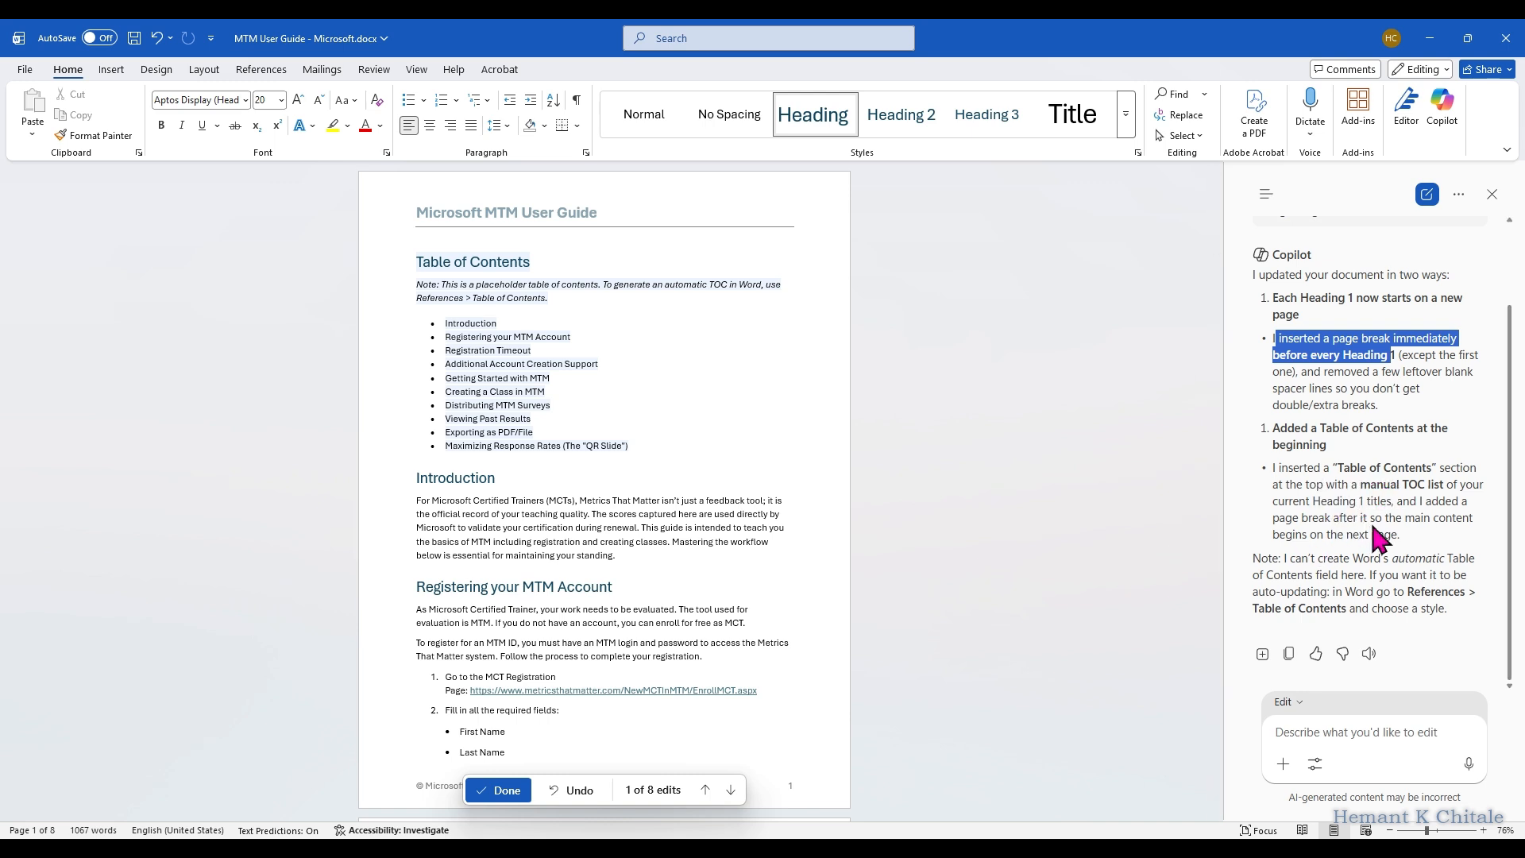
{"action": "left_click", "coordinate": [505, 457]}
{"action": "left_click", "coordinate": [456, 467]}
{"action": "scroll", "coordinate": [1004, 527], "scroll_direction": "down", "scroll_amount": 1}
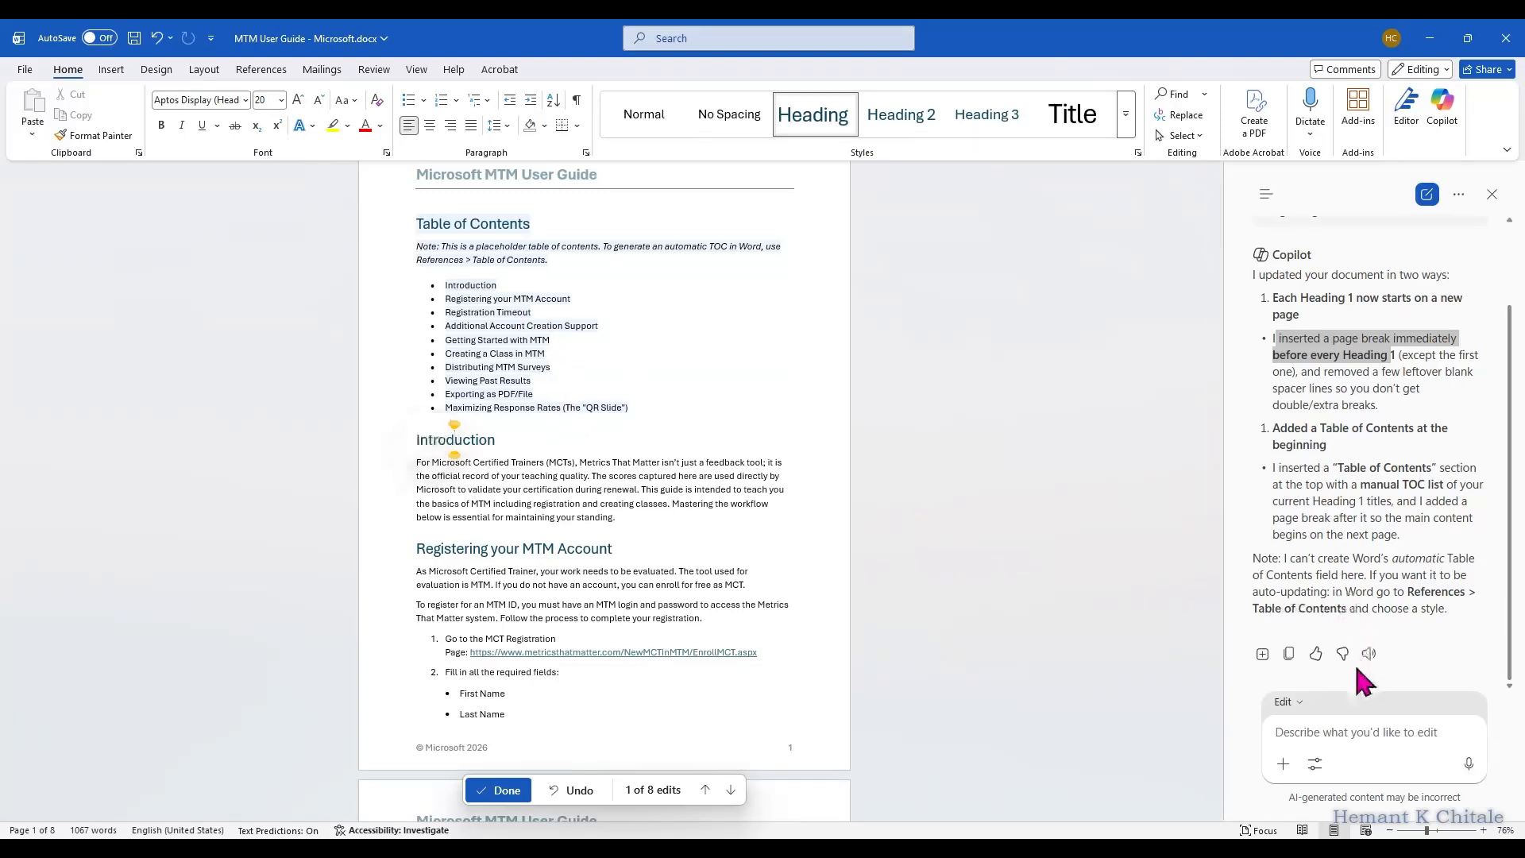
Step: Draft the Copilot prompt "Create an TOC type 1"
{"action": "left_click", "coordinate": [1346, 732]}
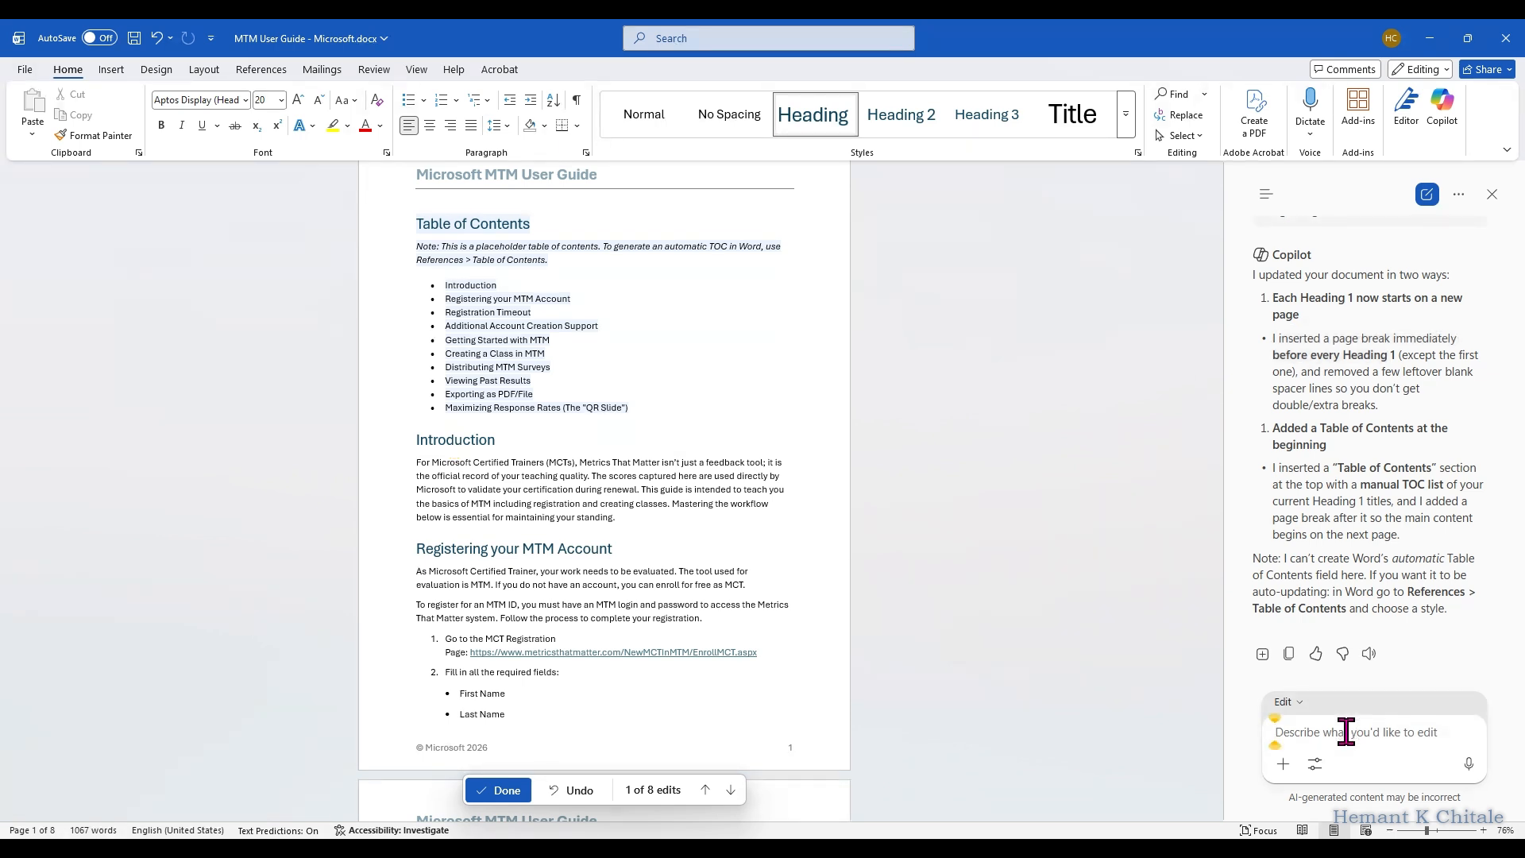
{"action": "type", "text": "Crea"}
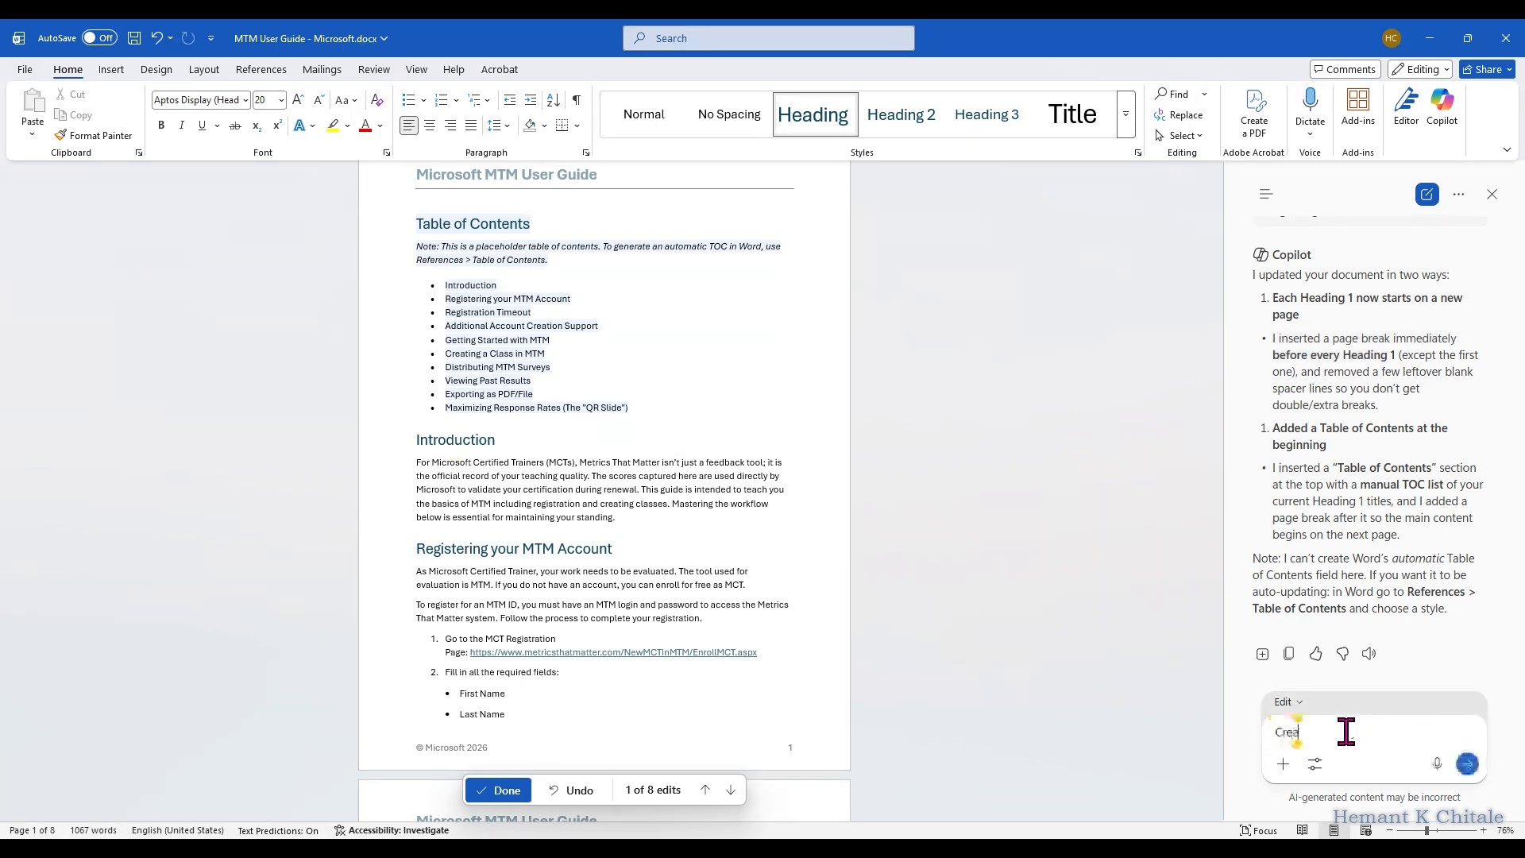
{"action": "type", "text": "te an TOC type 1"}
Step: Look at the built-in table of contents styles, including Automatic Table 1, and leave without inserting one
{"action": "left_click", "coordinate": [372, 70]}
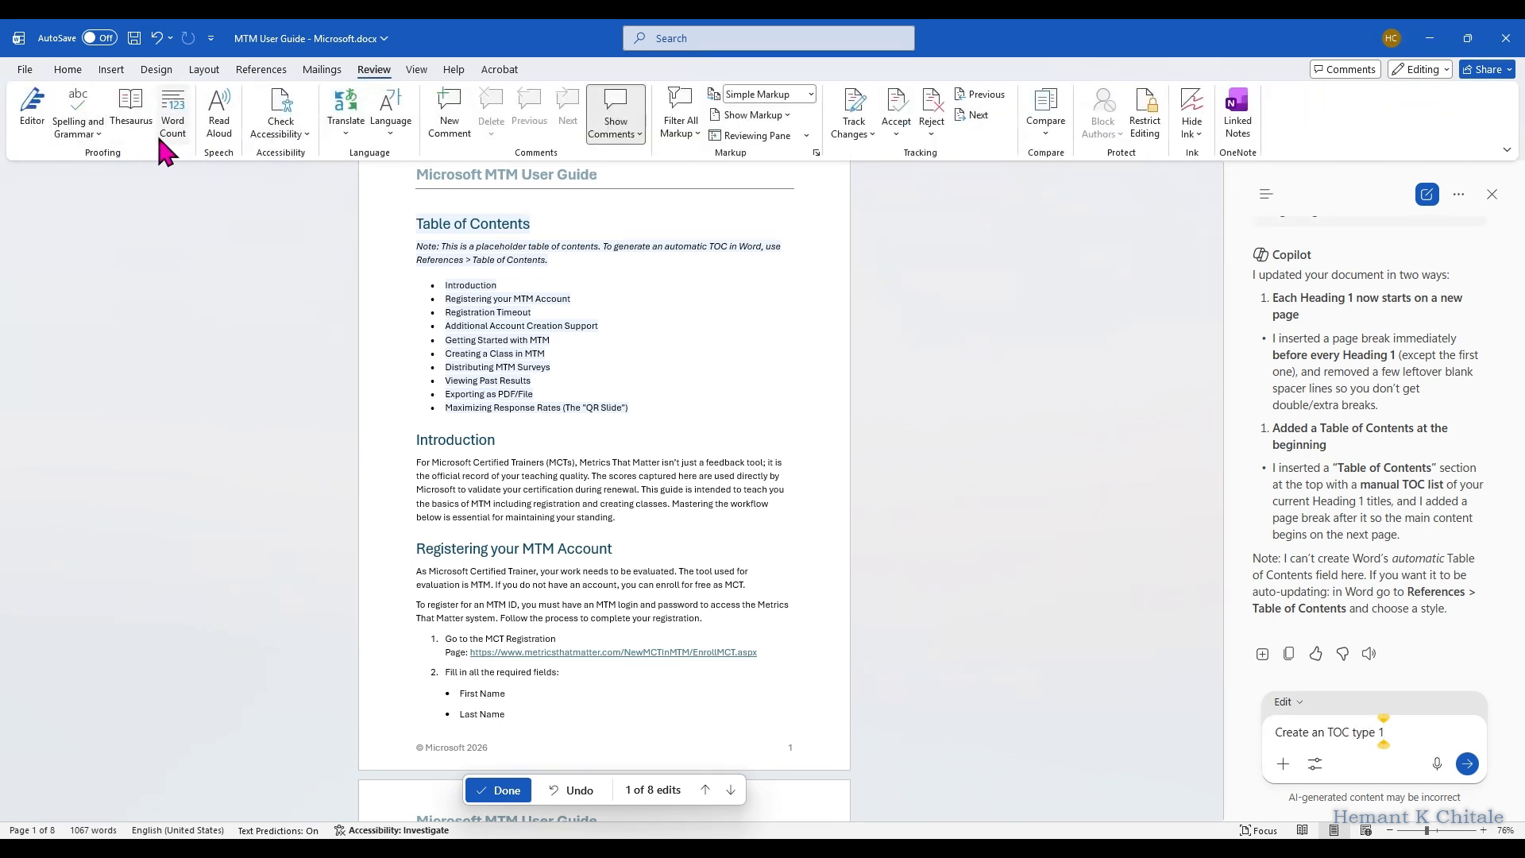
{"action": "left_click", "coordinate": [260, 70]}
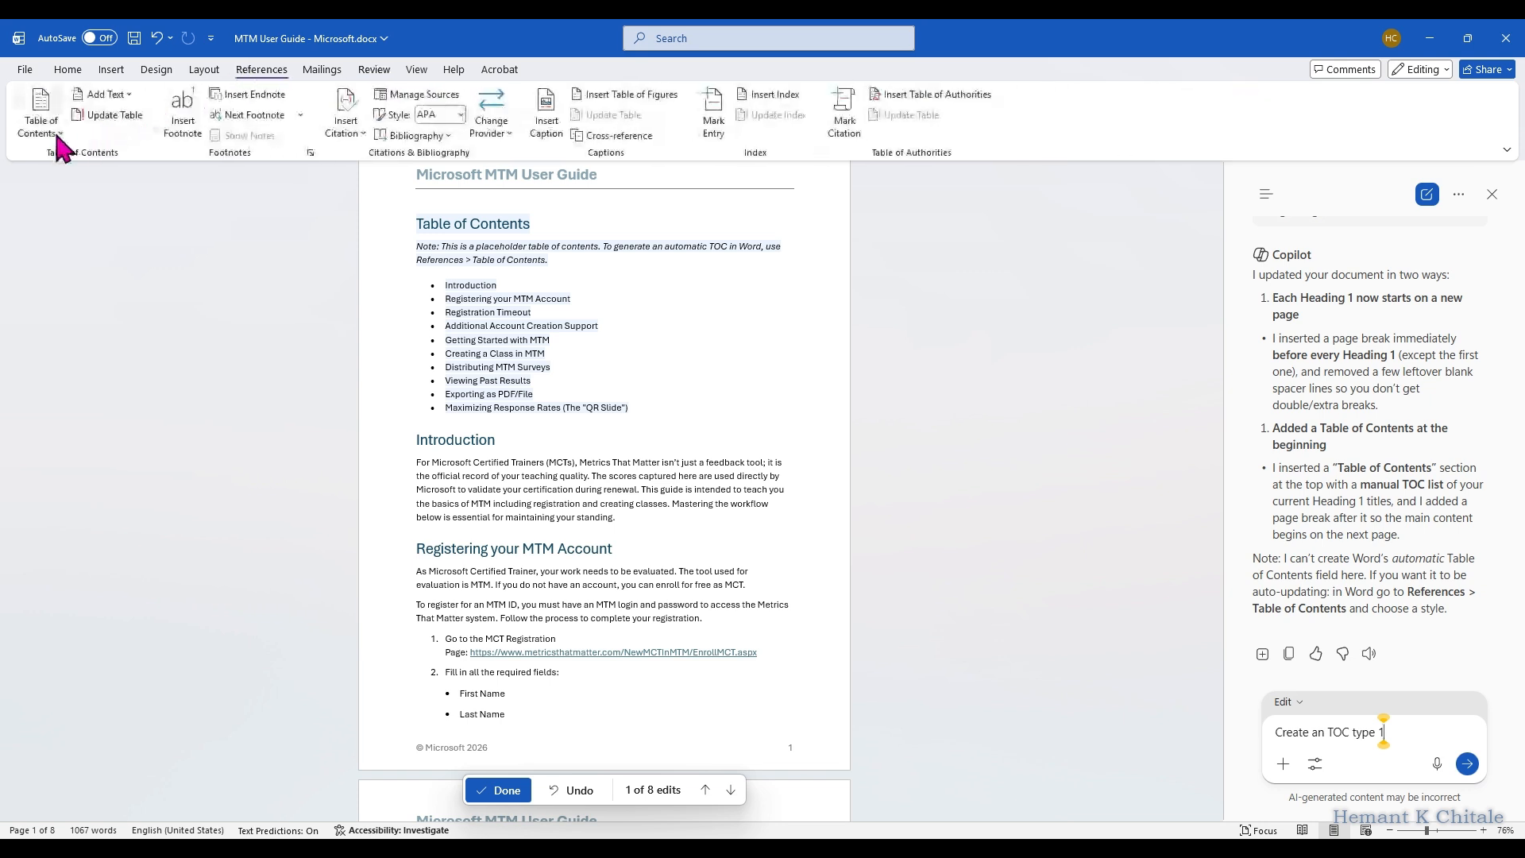
{"action": "left_click", "coordinate": [45, 126]}
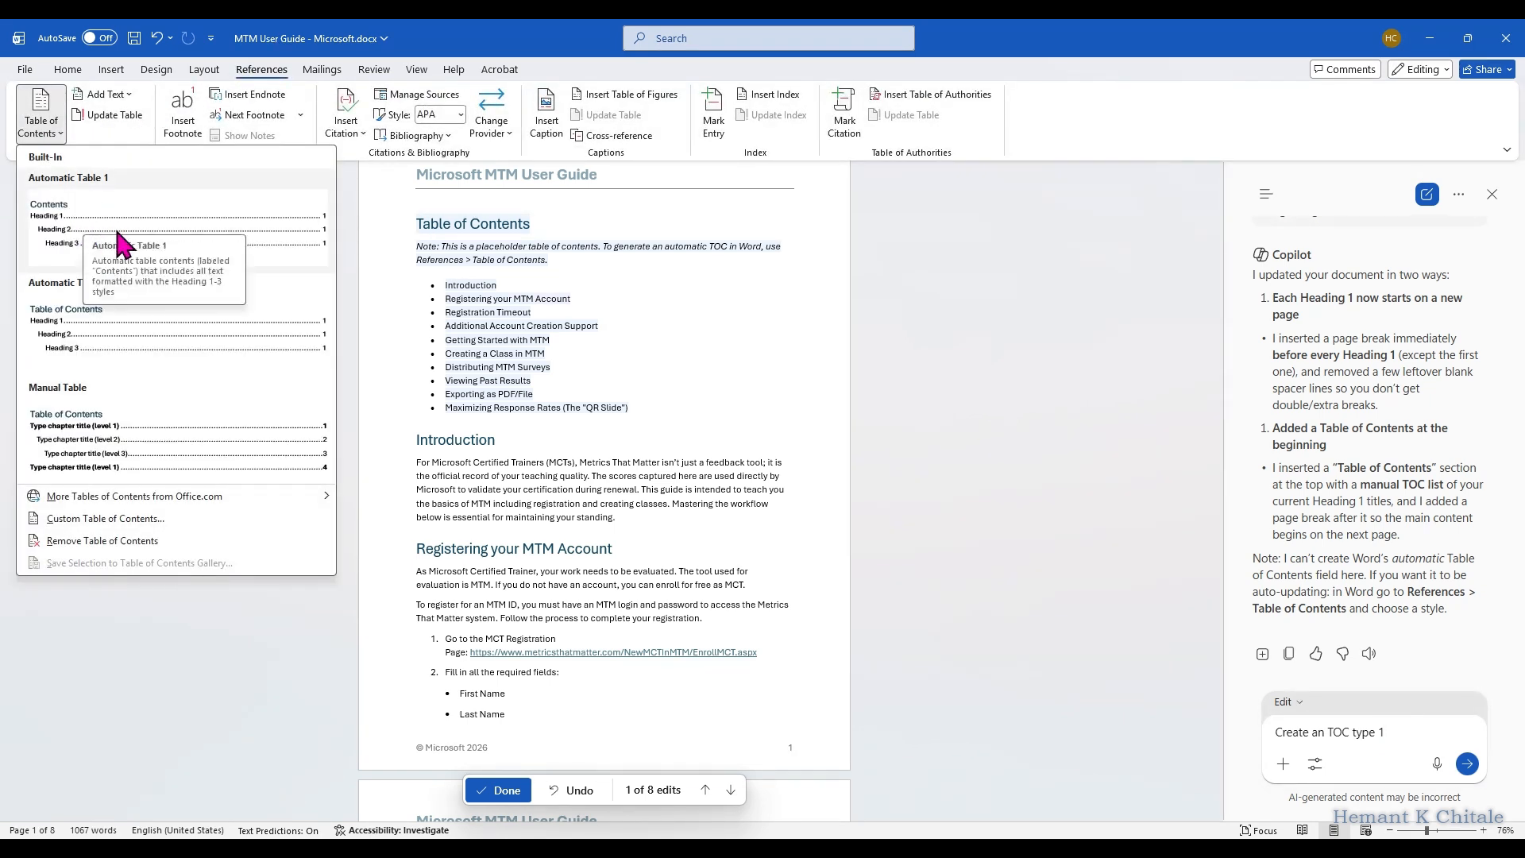
{"action": "left_click", "coordinate": [65, 69]}
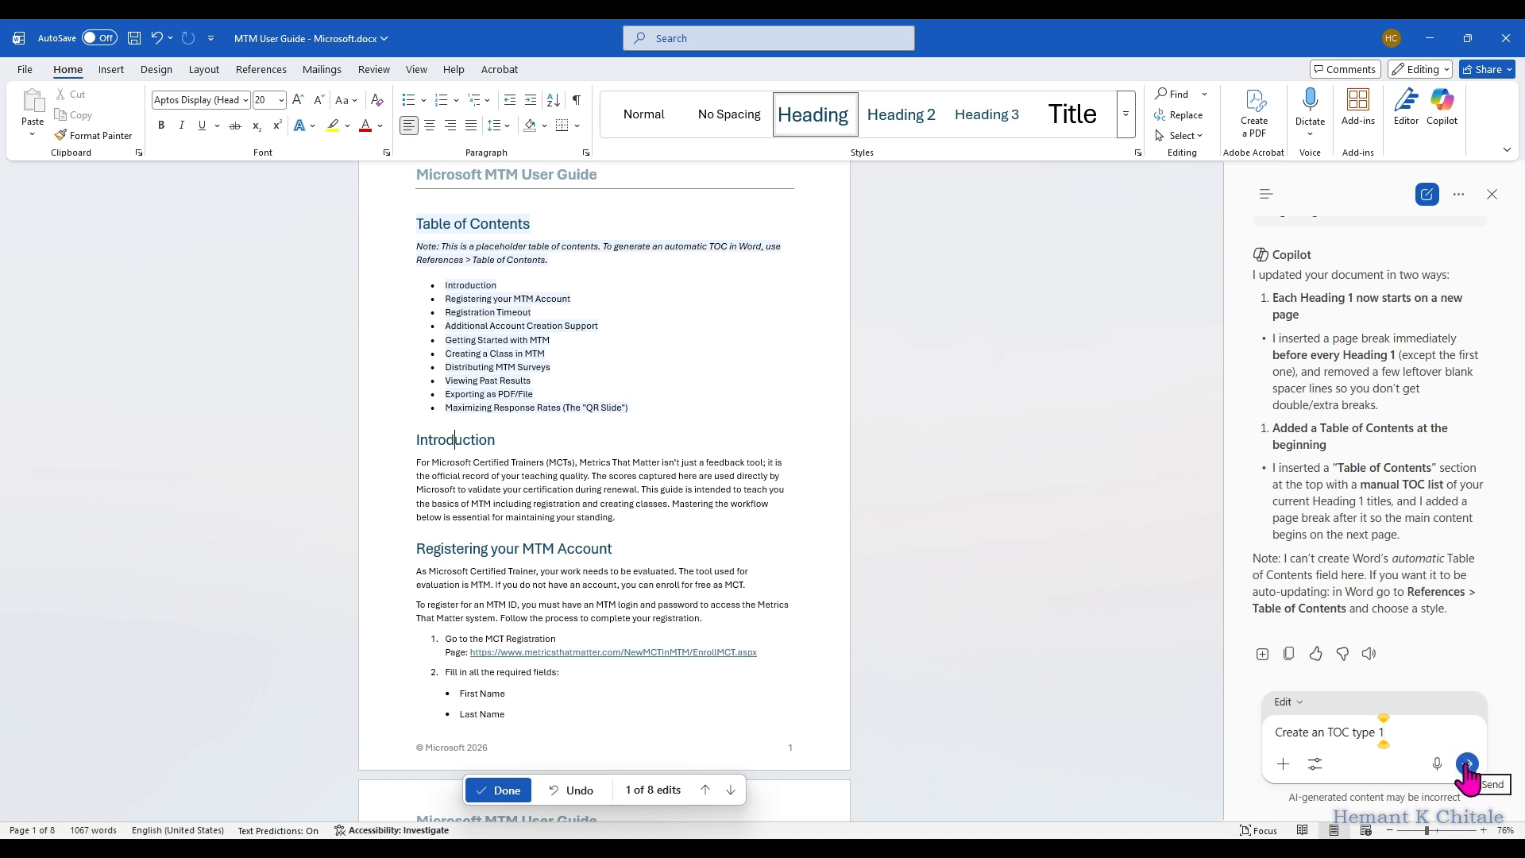
Step: Reword the Copilot prompt to "Give me the instructions to create a TOC type 1" and submit it
{"action": "left_click", "coordinate": [1276, 730]}
{"action": "type", "text": "Give me the in"}
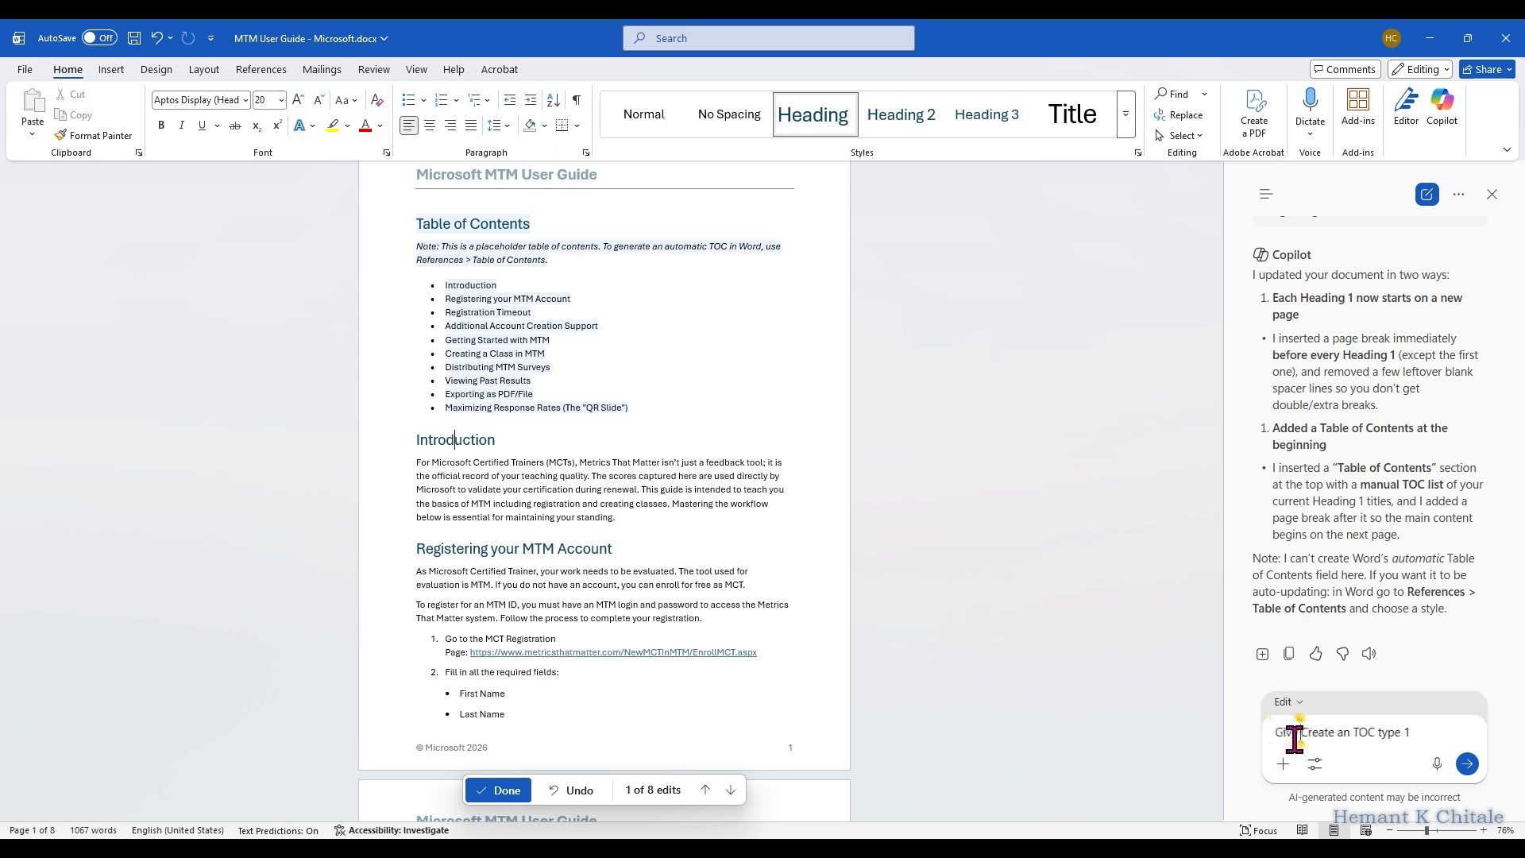
{"action": "type", "text": "structions to"}
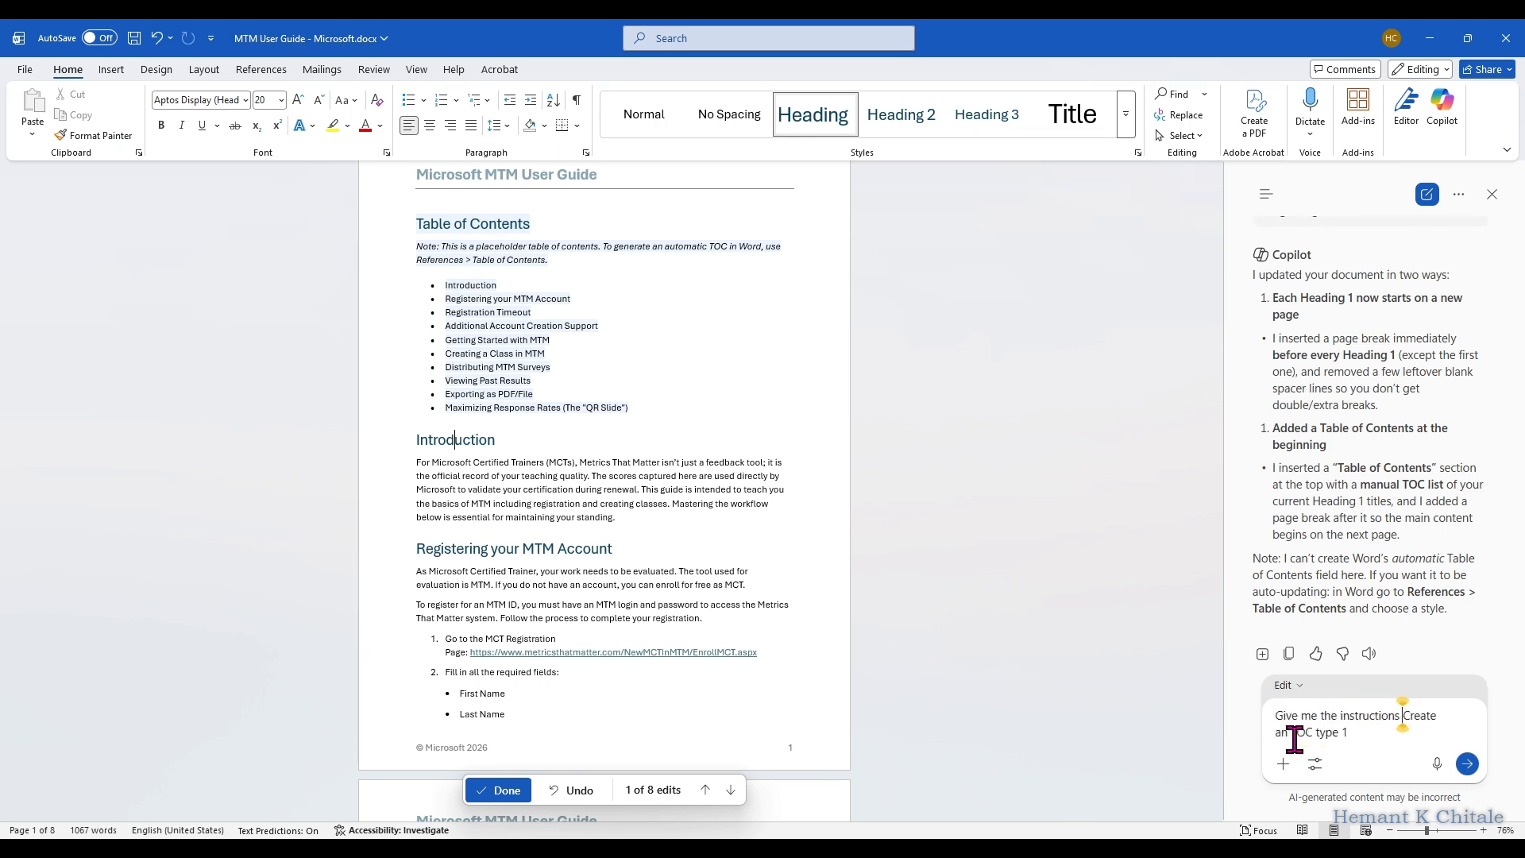
{"action": "key", "text": "Delete"}
{"action": "type", "text": "c"}
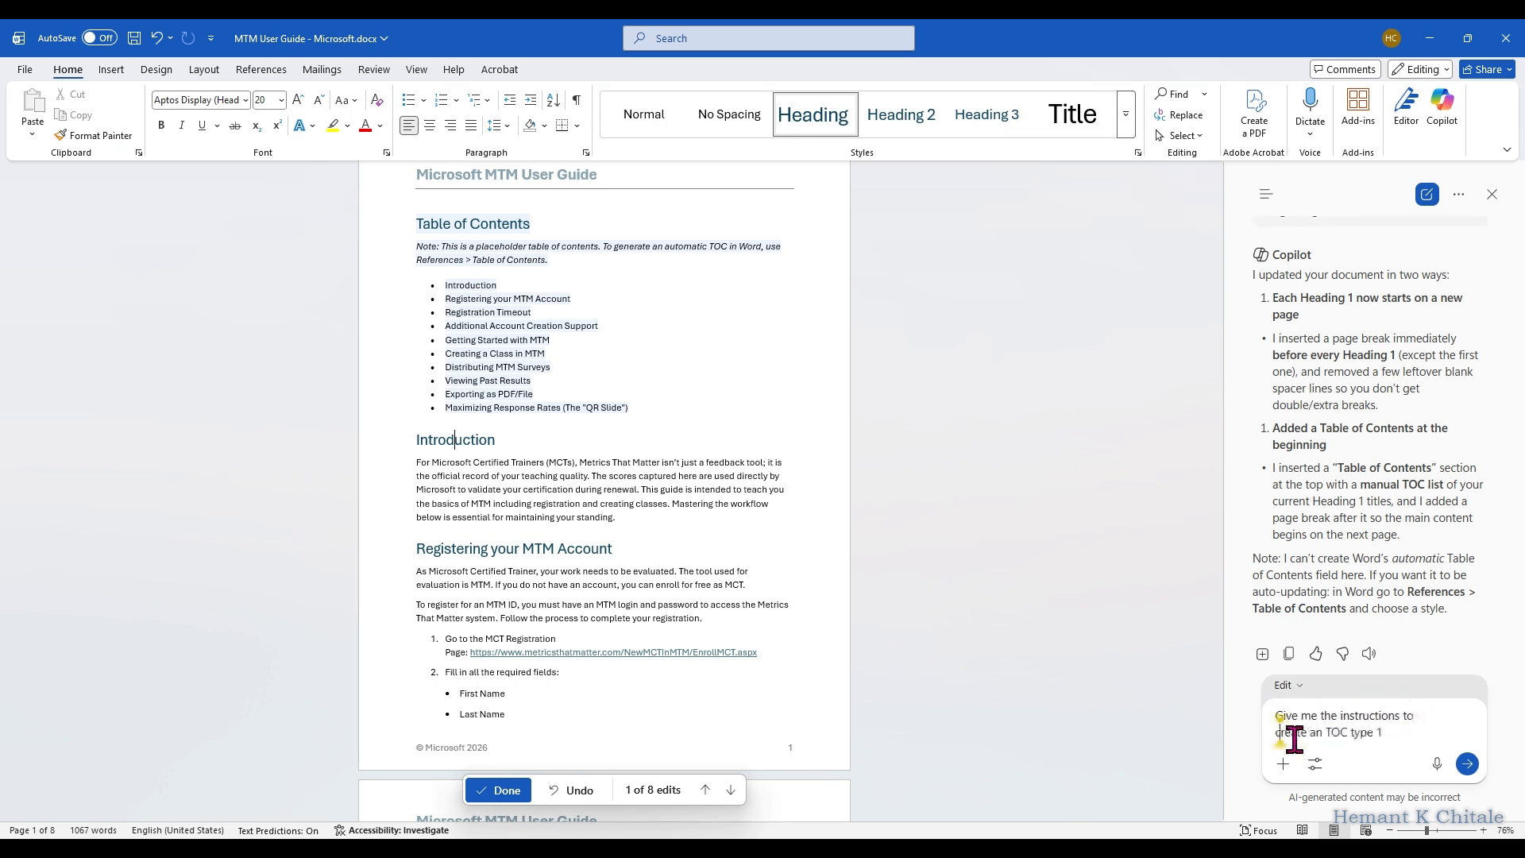
{"action": "left_click", "coordinate": [1322, 732]}
{"action": "key", "text": "BackSpace"}
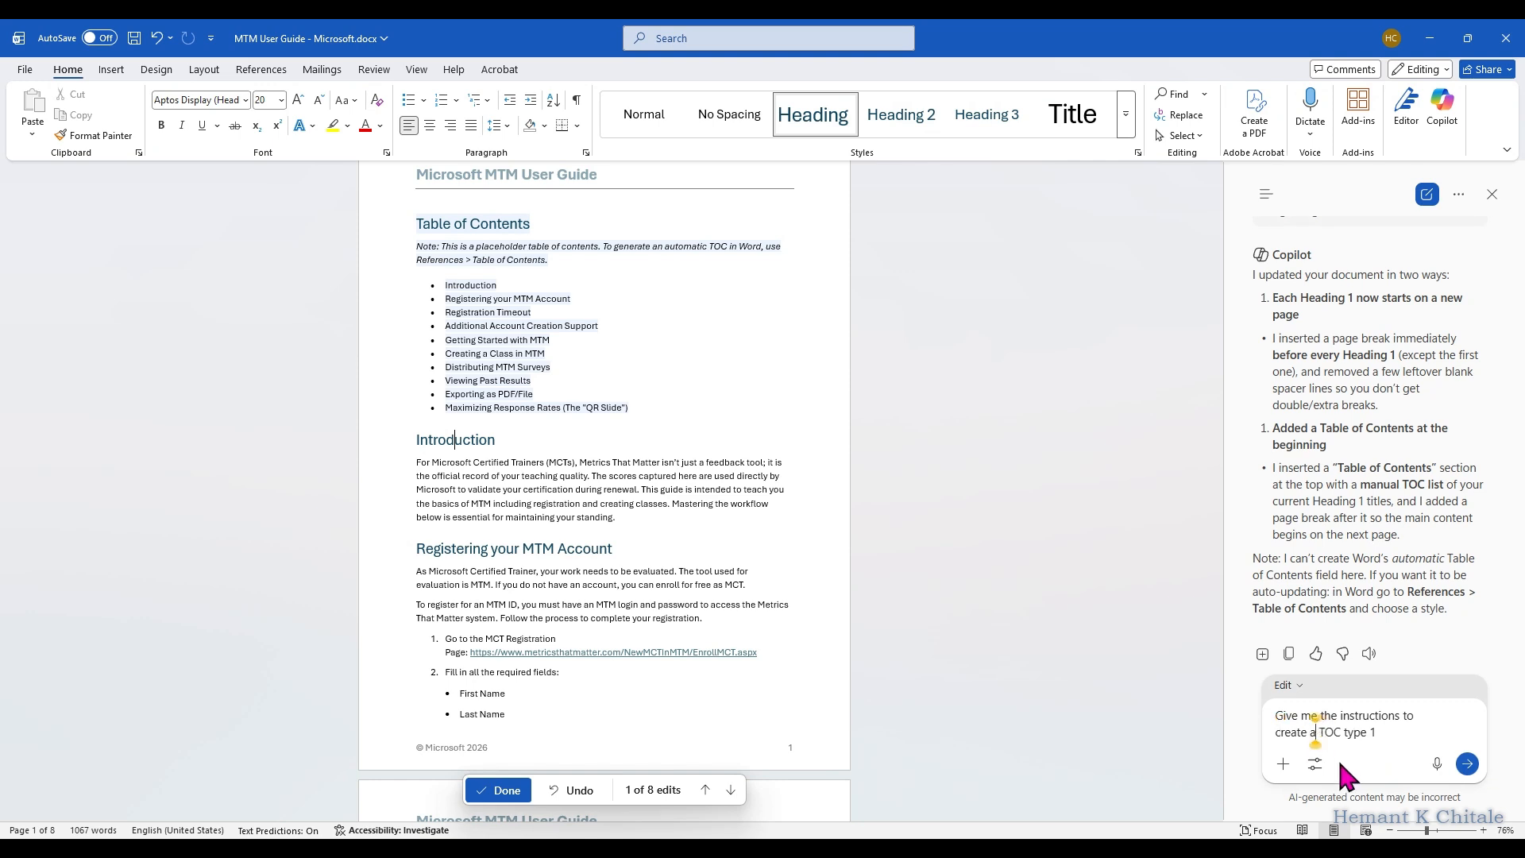
{"action": "left_click", "coordinate": [1467, 763]}
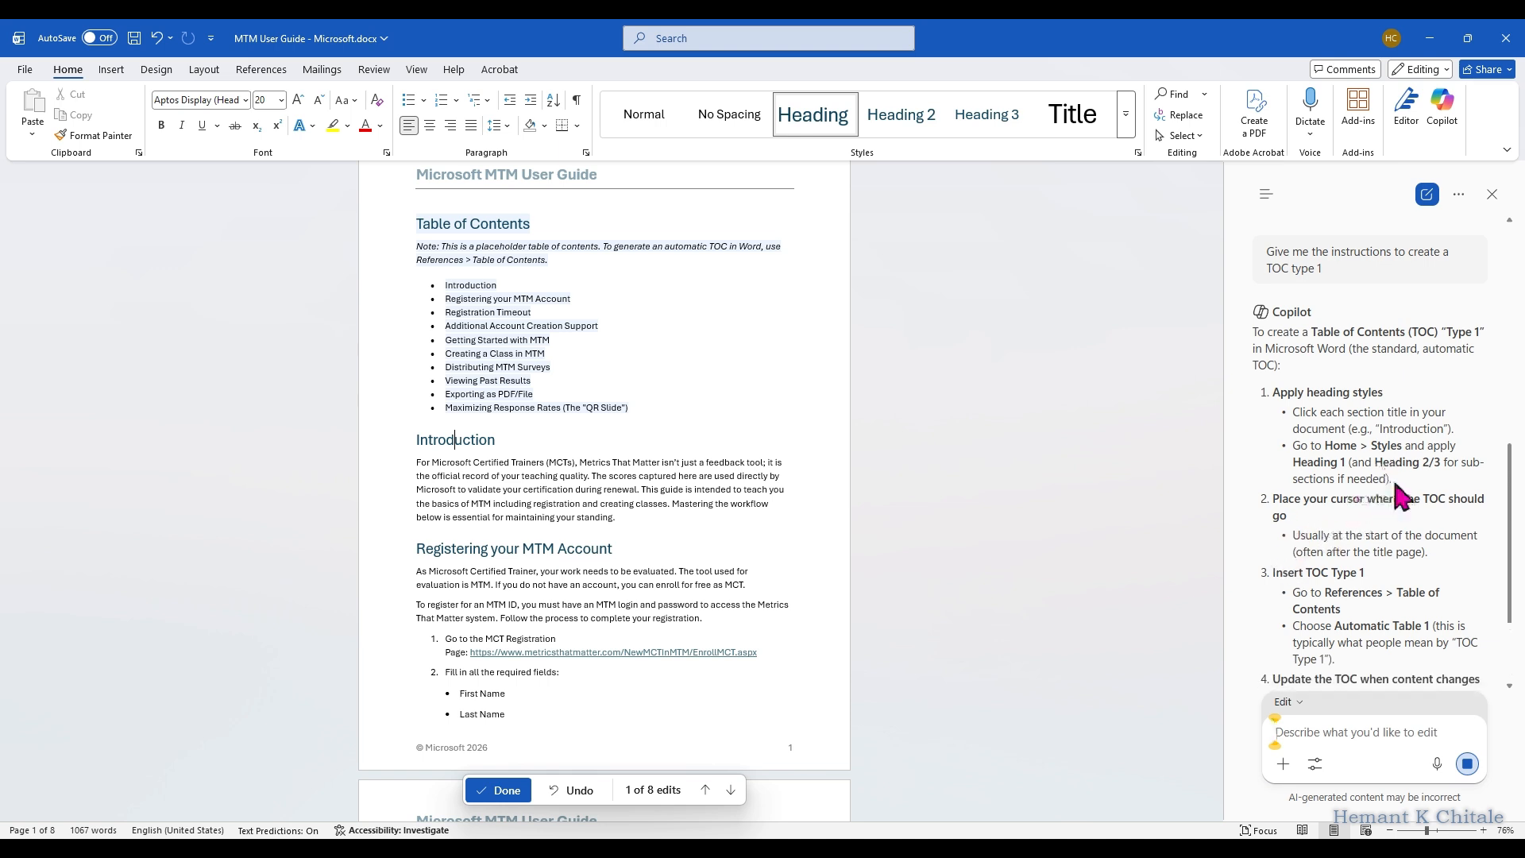
Step: Read Copilot's instructions and add a blank unbulleted line after the last entry of the placeholder table of contents
{"action": "scroll", "coordinate": [1402, 557], "scroll_direction": "down", "scroll_amount": 2}
{"action": "scroll", "coordinate": [998, 497], "scroll_direction": "up", "scroll_amount": 2}
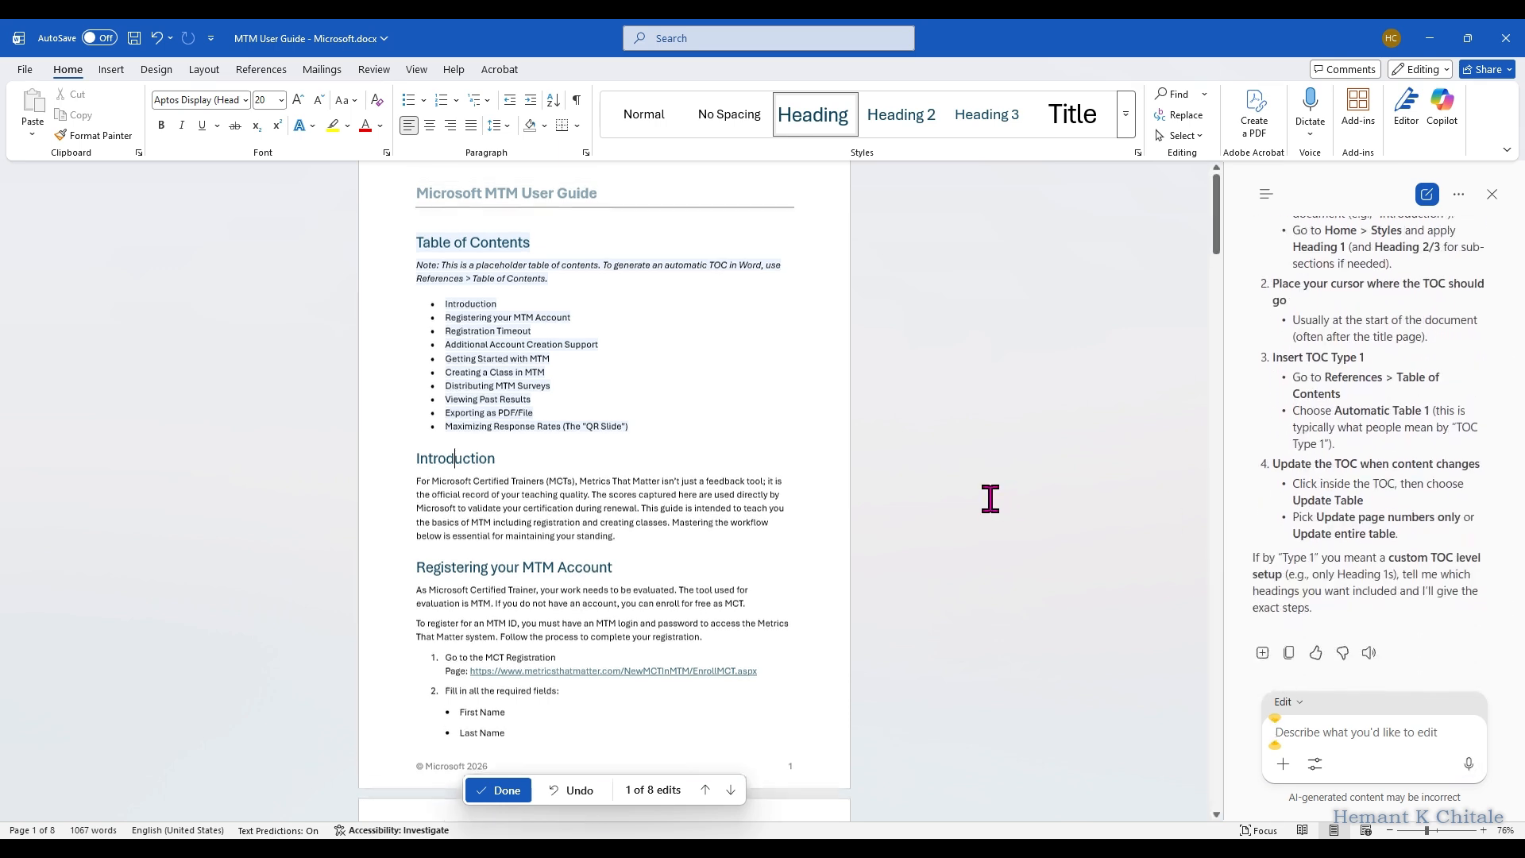
{"action": "left_click", "coordinate": [732, 455]}
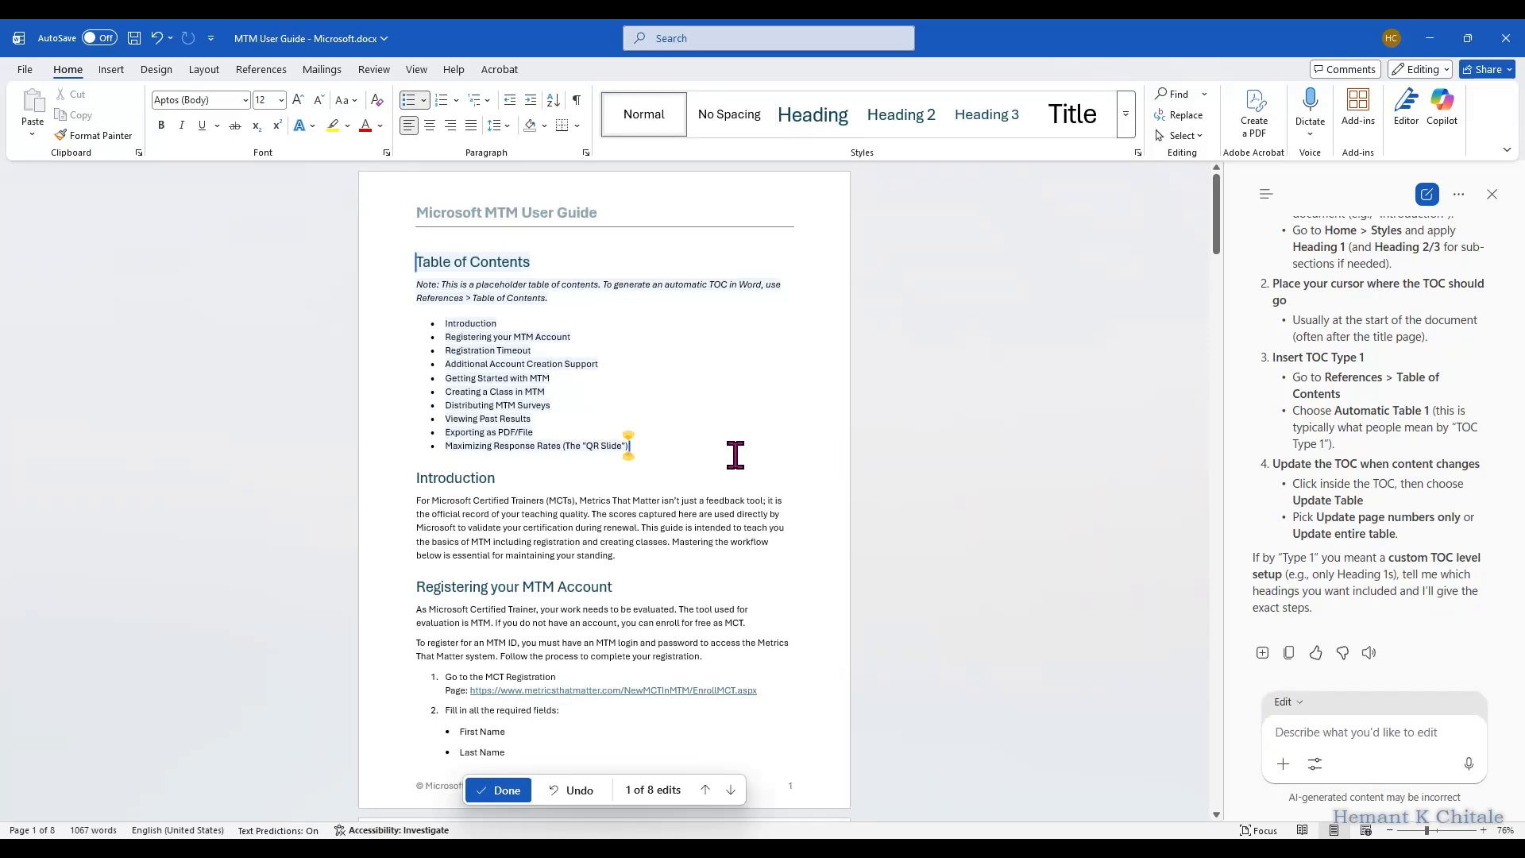
{"action": "key", "text": "Return"}
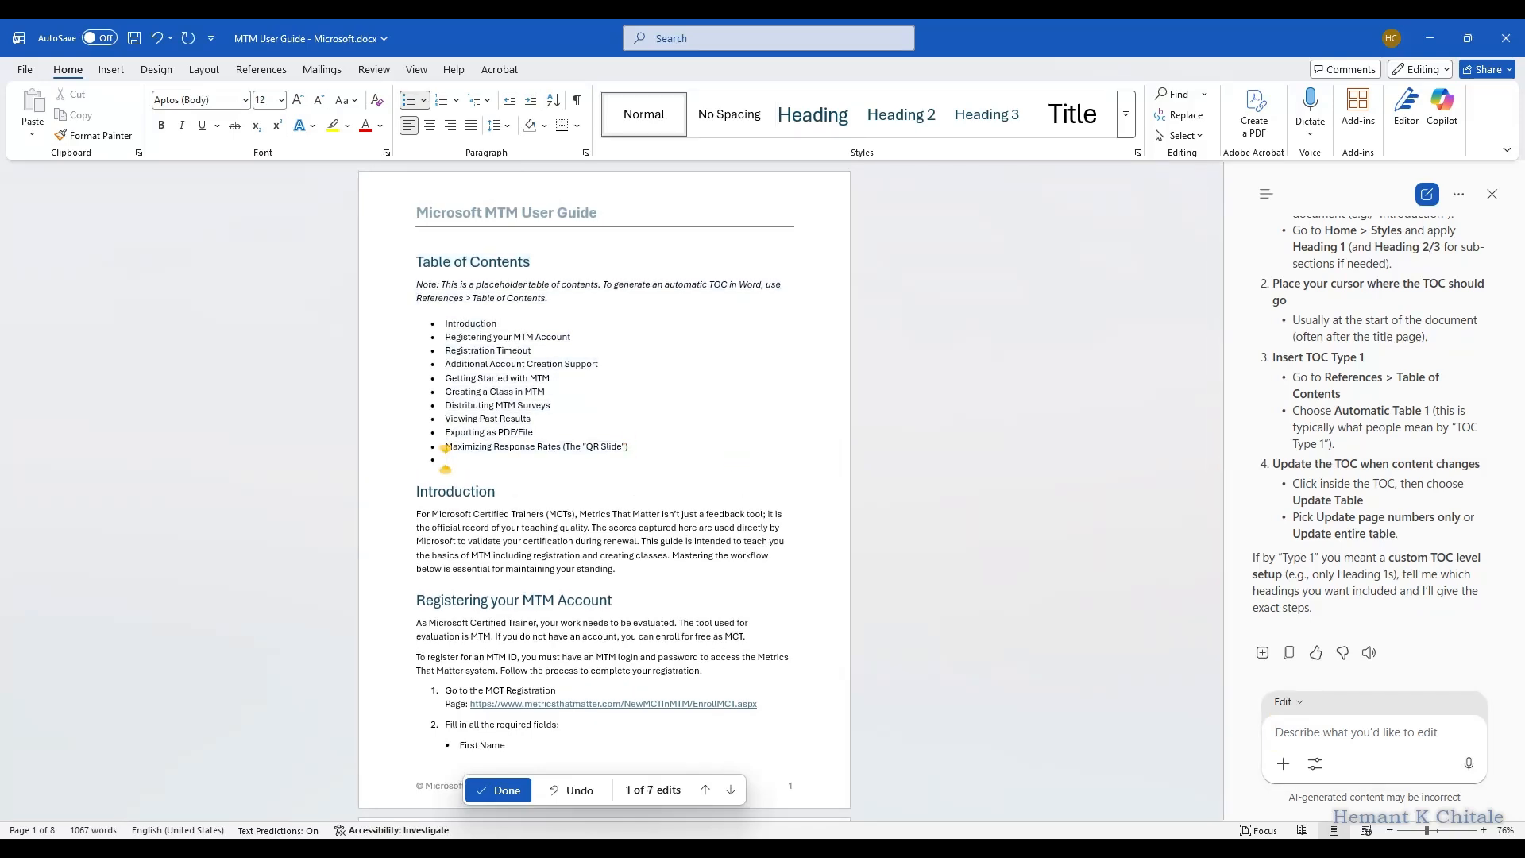
{"action": "key", "text": "Return"}
{"action": "key", "text": "Return"}
{"action": "key", "text": "BackSpace"}
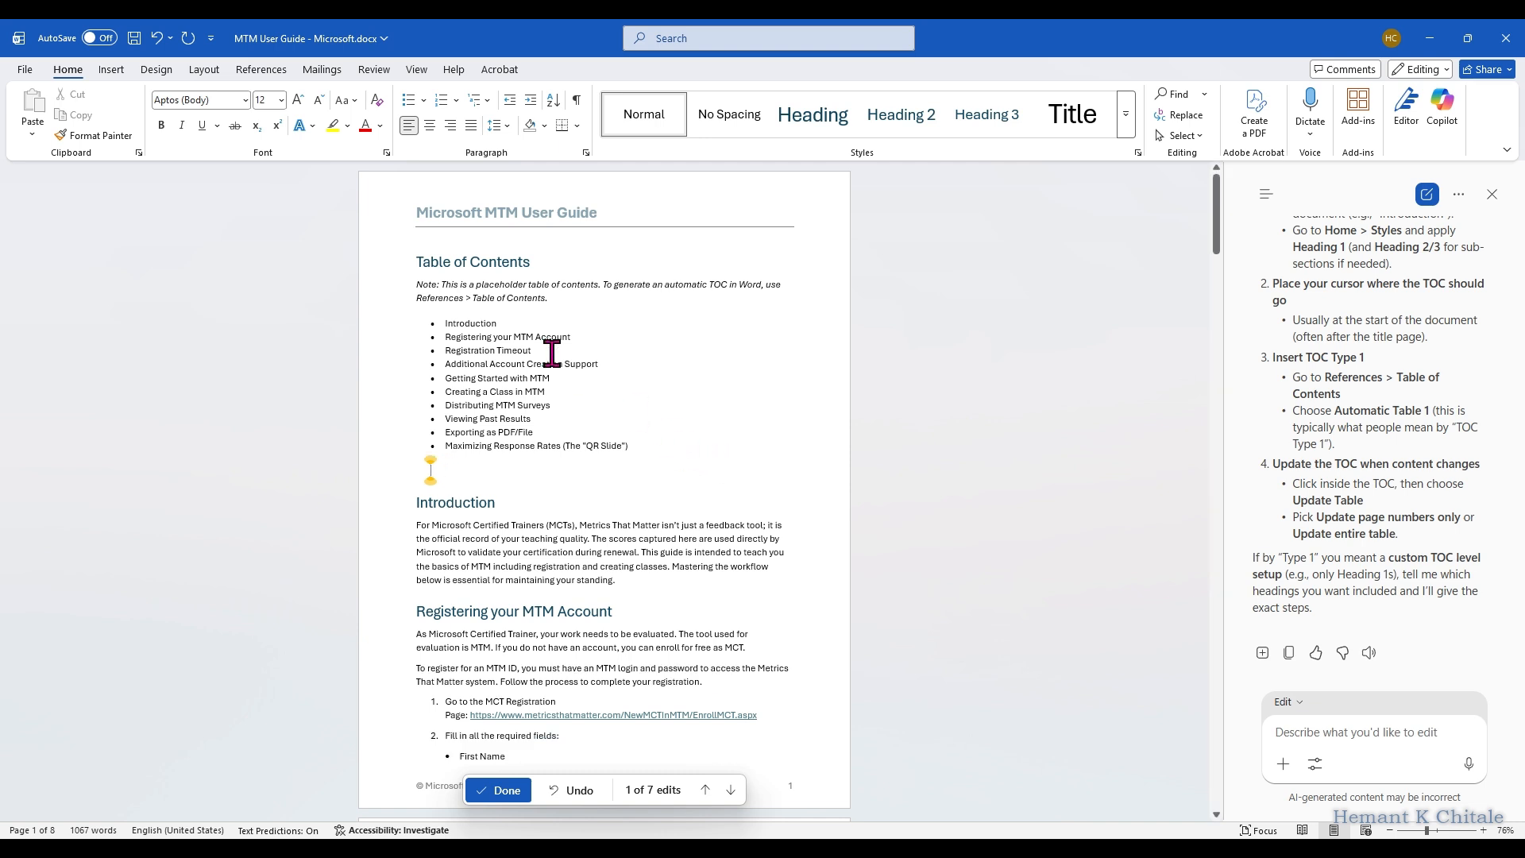
Step: Insert the built-in Automatic Table 1 table of contents on the blank line below the placeholder list
{"action": "left_click", "coordinate": [270, 71]}
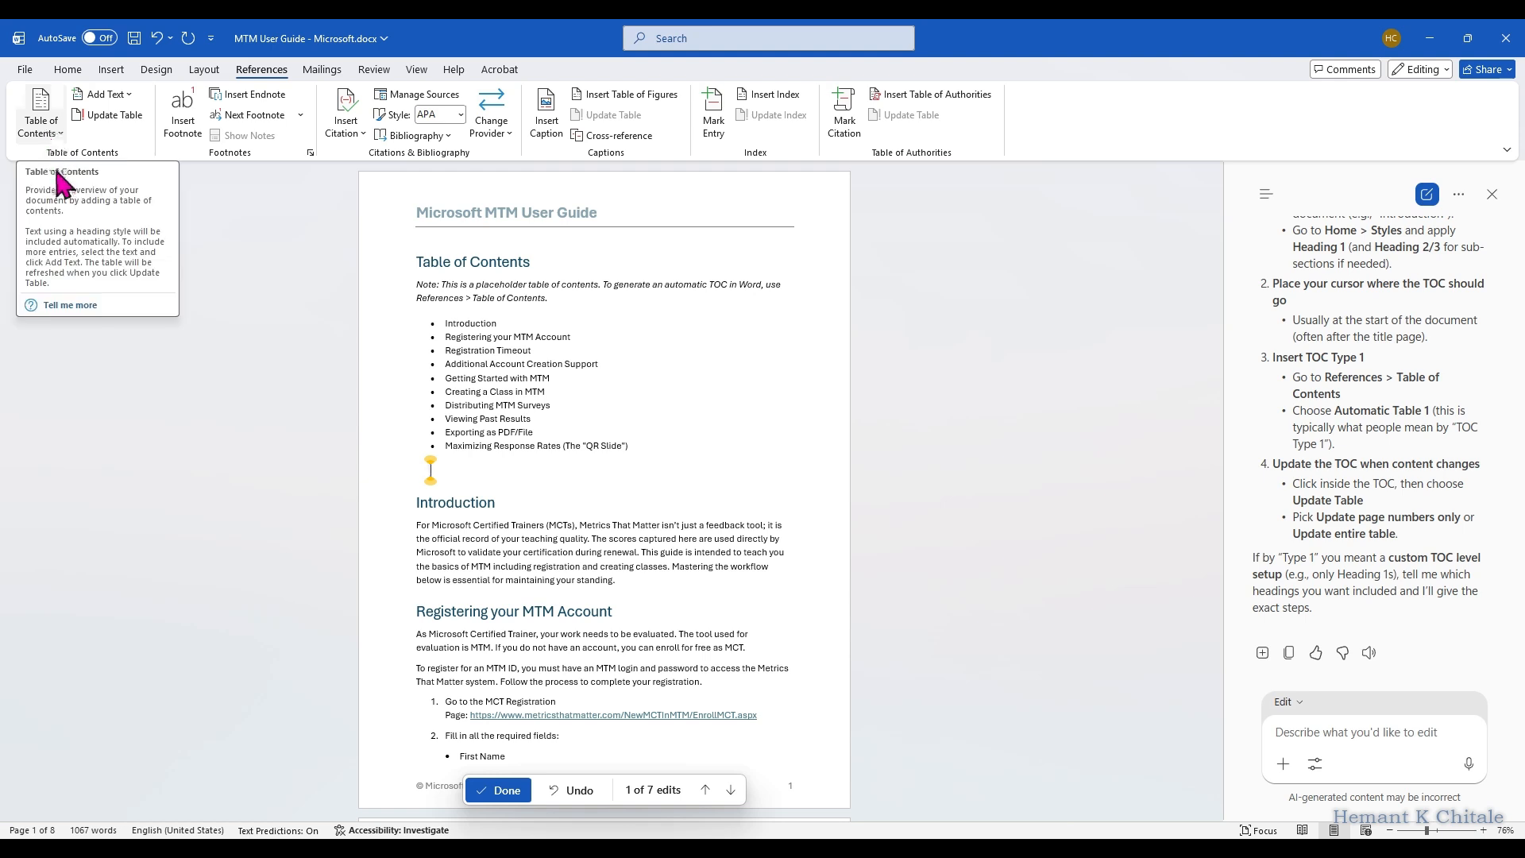
{"action": "left_click", "coordinate": [48, 119]}
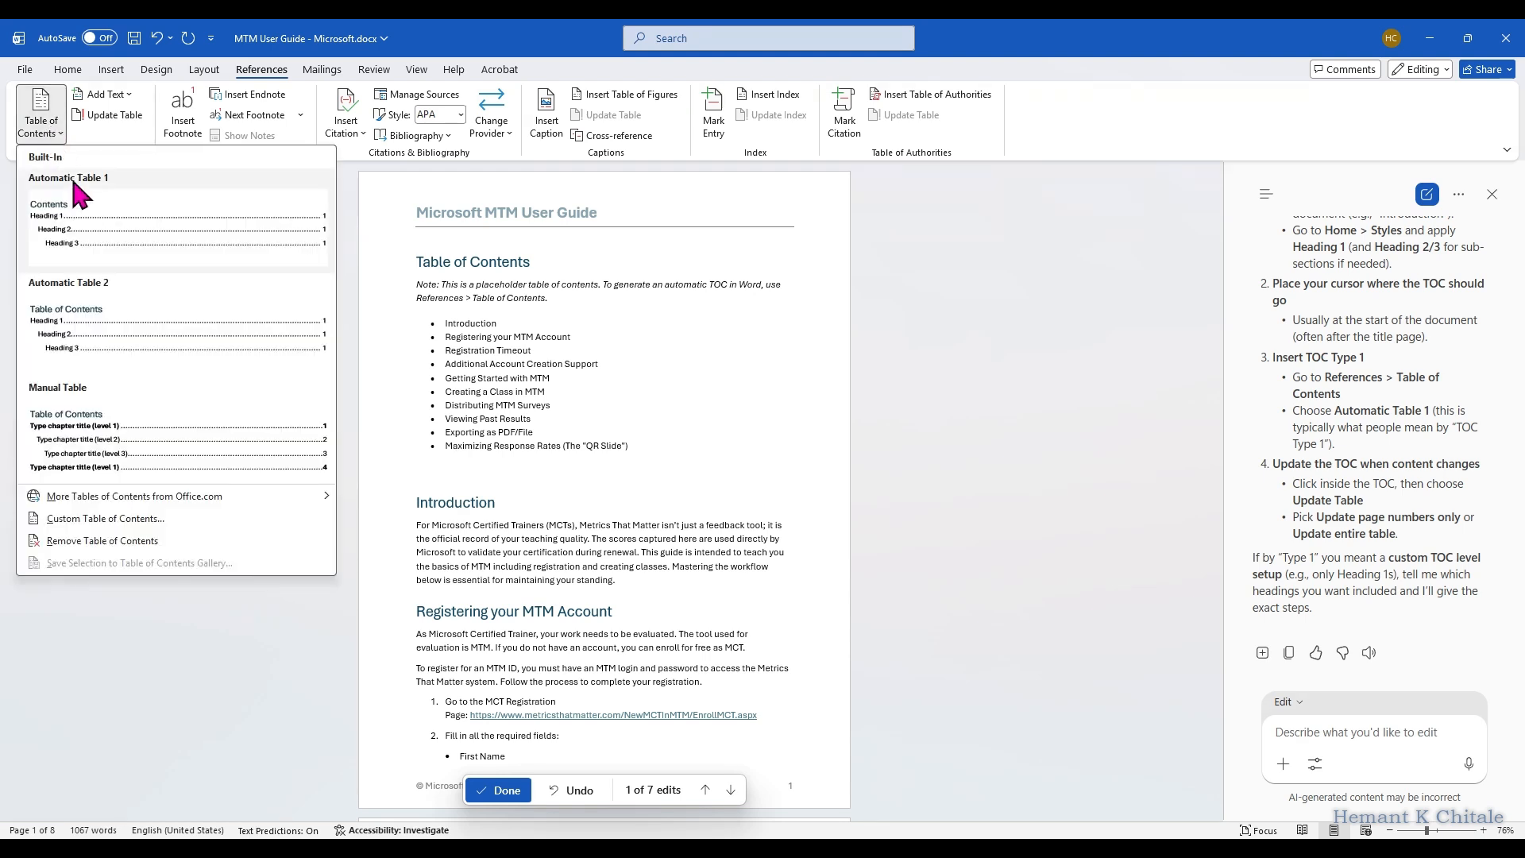
{"action": "left_click", "coordinate": [90, 223]}
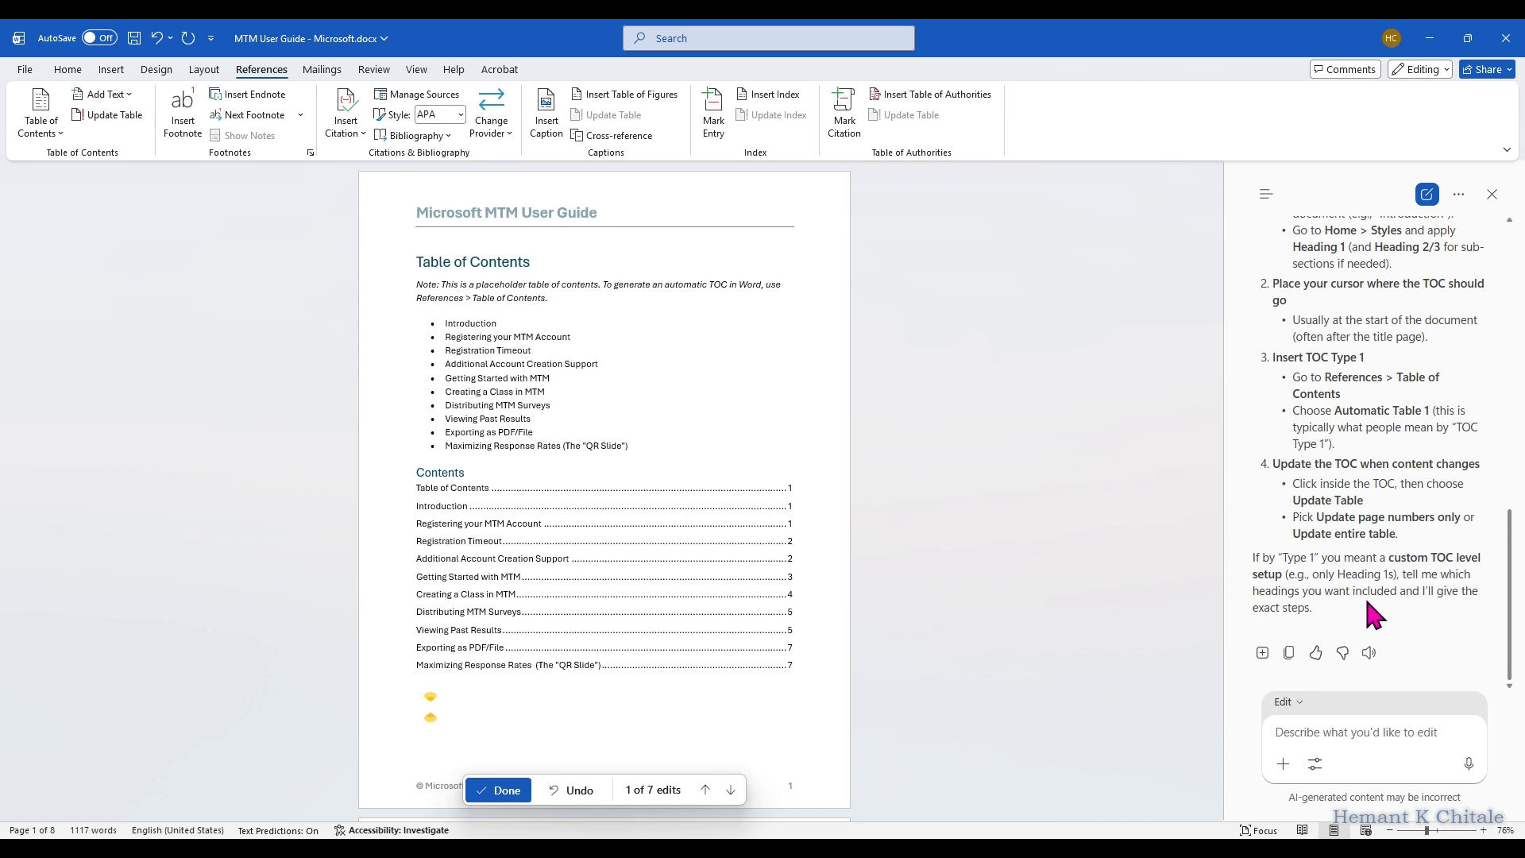
Step: Examine the inserted contents table and Copilot's replies, including the note on starting each Heading 1 on a new page
{"action": "scroll", "coordinate": [1367, 602], "scroll_direction": "up", "scroll_amount": 5}
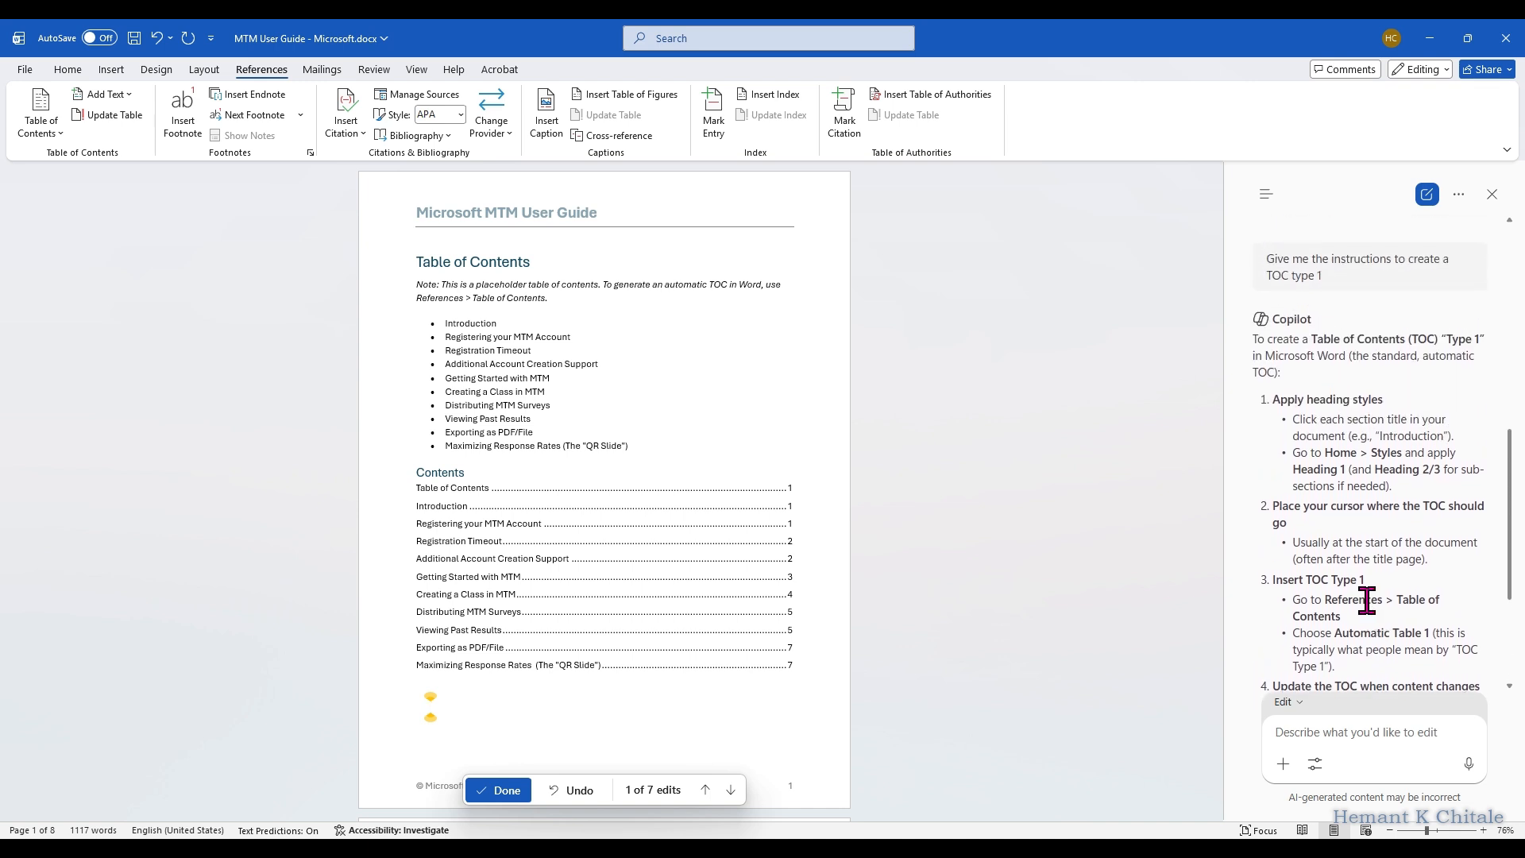
{"action": "scroll", "coordinate": [1367, 602], "scroll_direction": "down", "scroll_amount": 3}
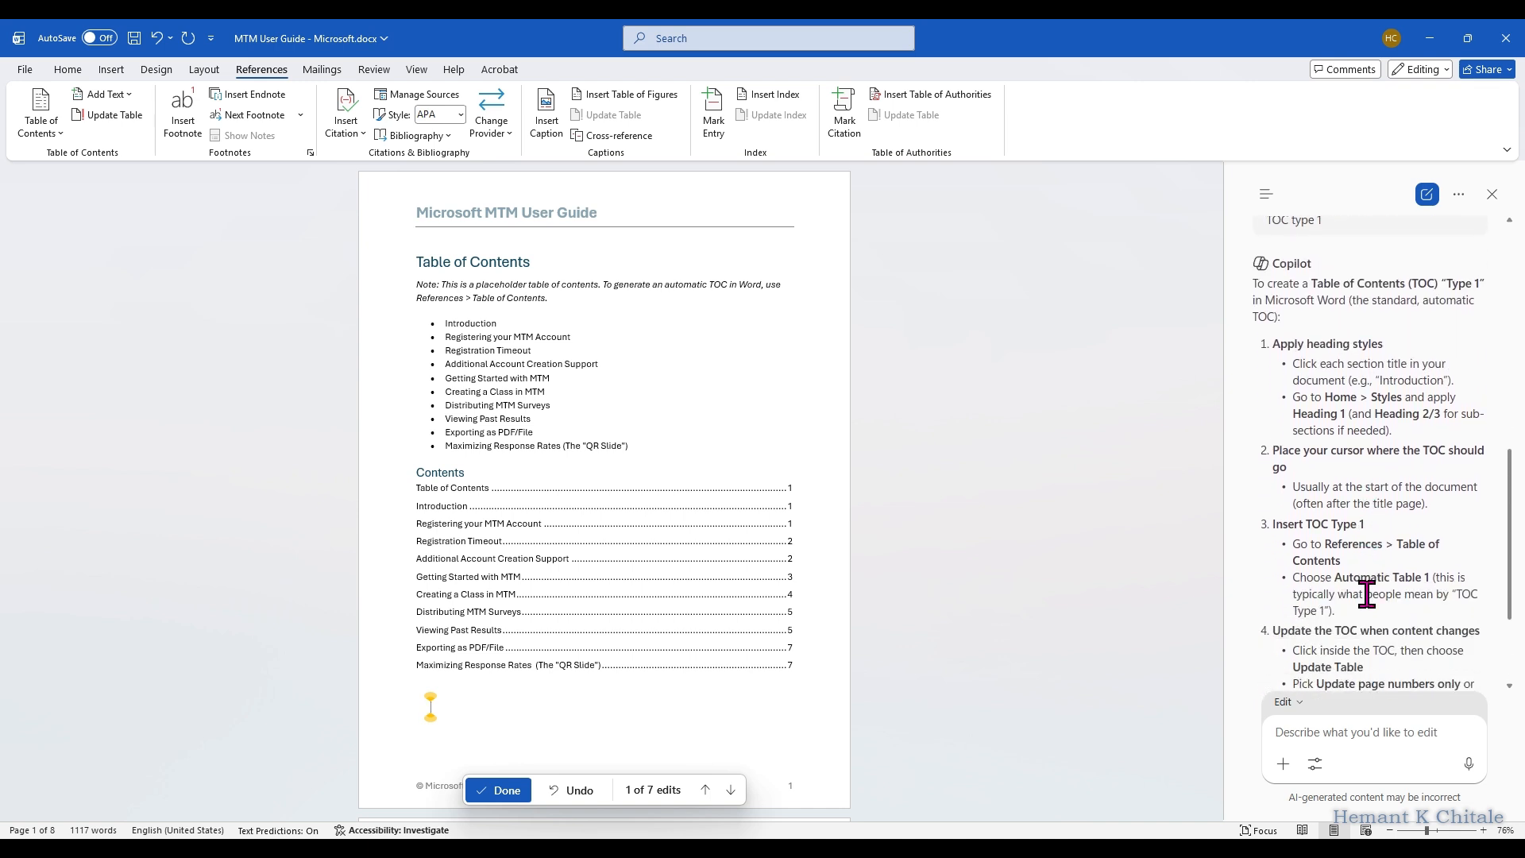
{"action": "scroll", "coordinate": [1368, 591], "scroll_direction": "down", "scroll_amount": 1}
{"action": "scroll", "coordinate": [564, 521], "scroll_direction": "down", "scroll_amount": 1}
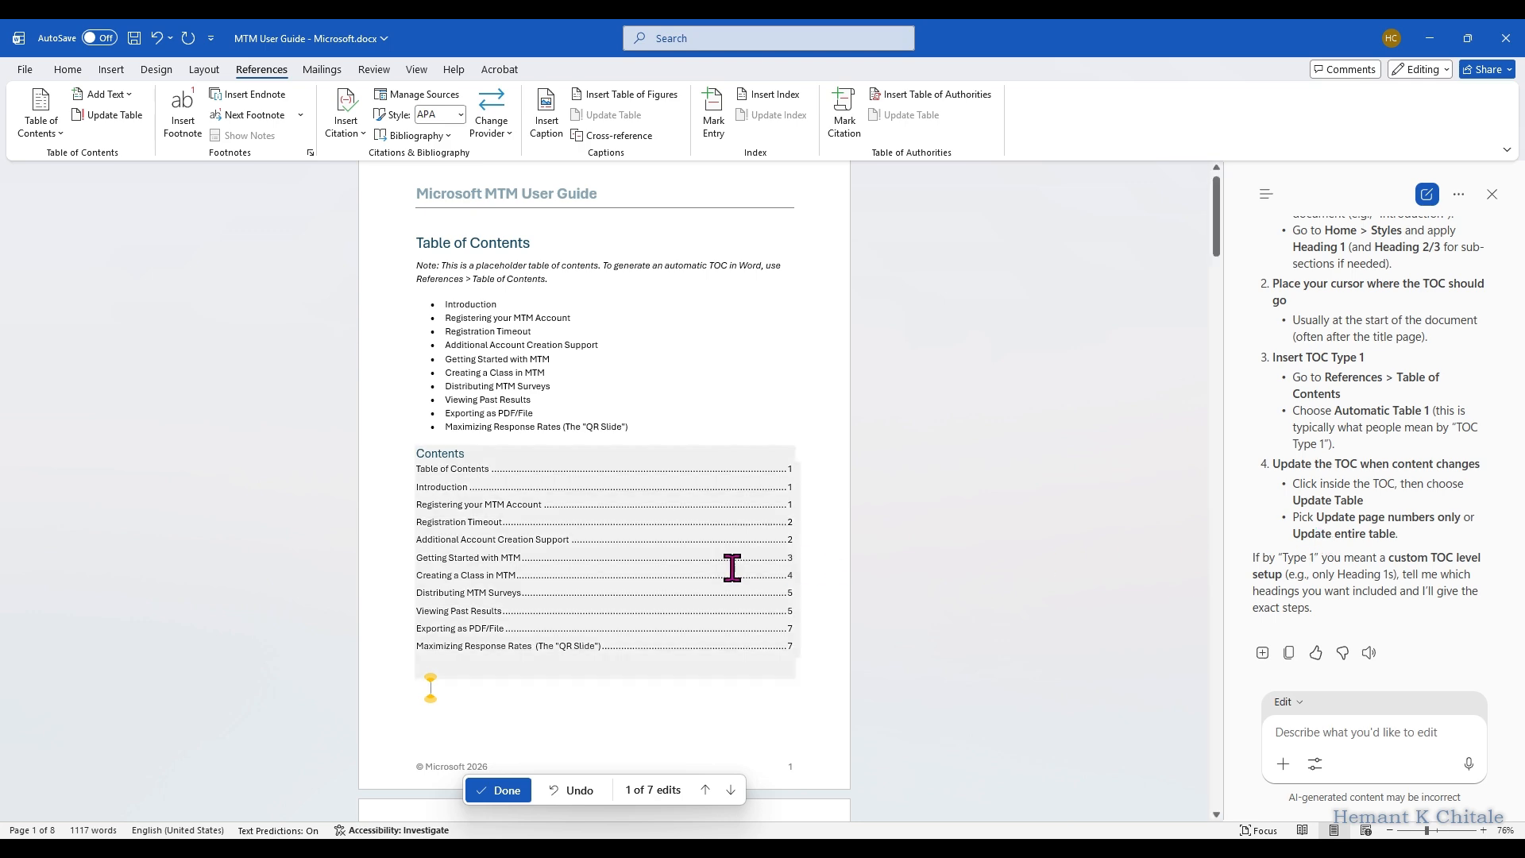
{"action": "scroll", "coordinate": [712, 564], "scroll_direction": "down", "scroll_amount": 1}
{"action": "scroll", "coordinate": [1427, 562], "scroll_direction": "up", "scroll_amount": 2}
{"action": "scroll", "coordinate": [1439, 572], "scroll_direction": "up", "scroll_amount": 10}
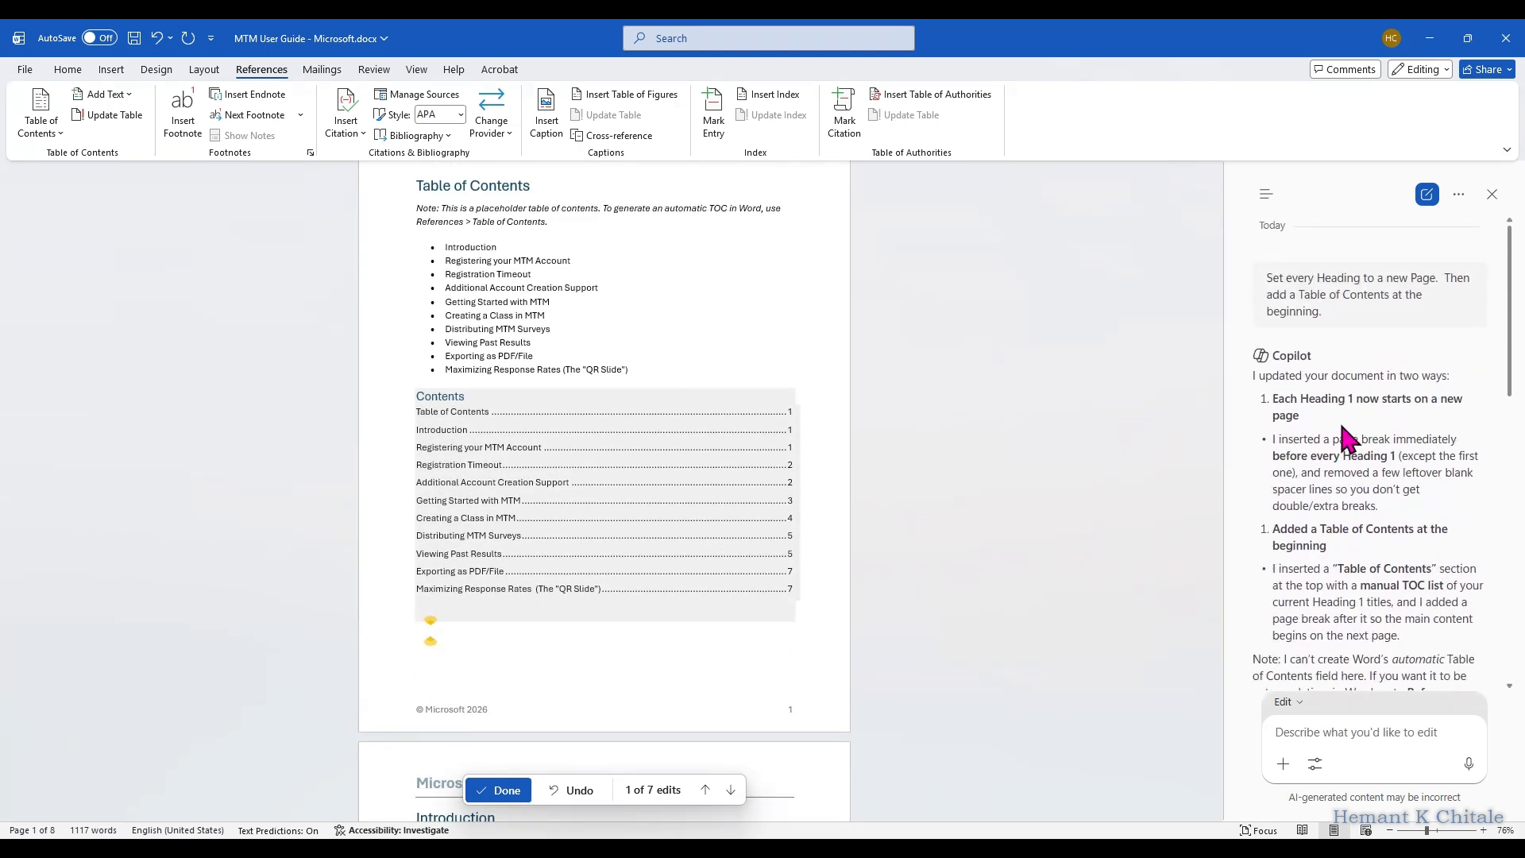
{"action": "triple_click", "coordinate": [1275, 405]}
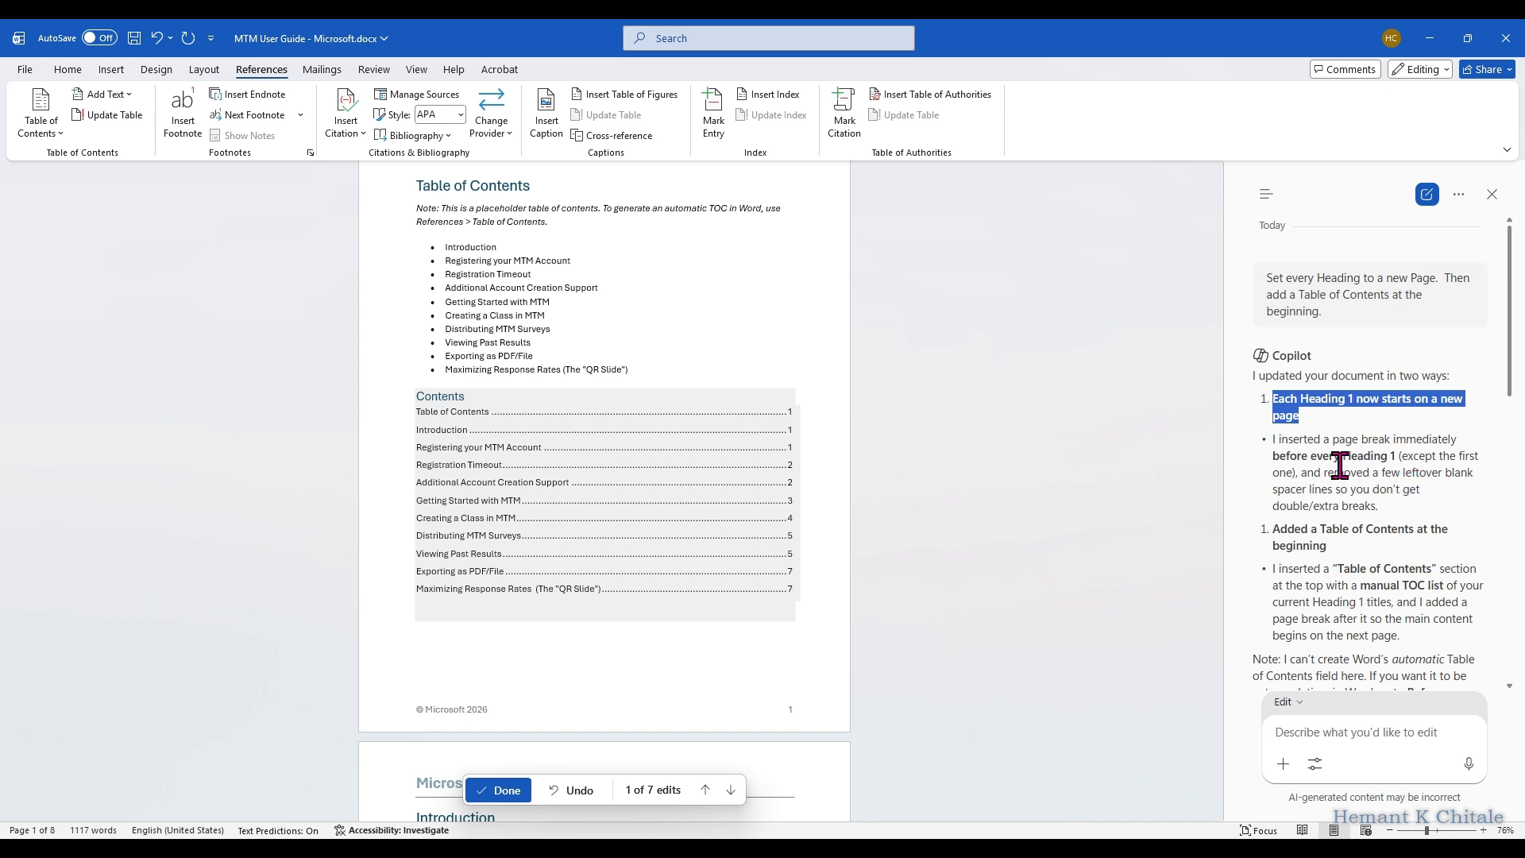
{"action": "left_click", "coordinate": [1309, 439]}
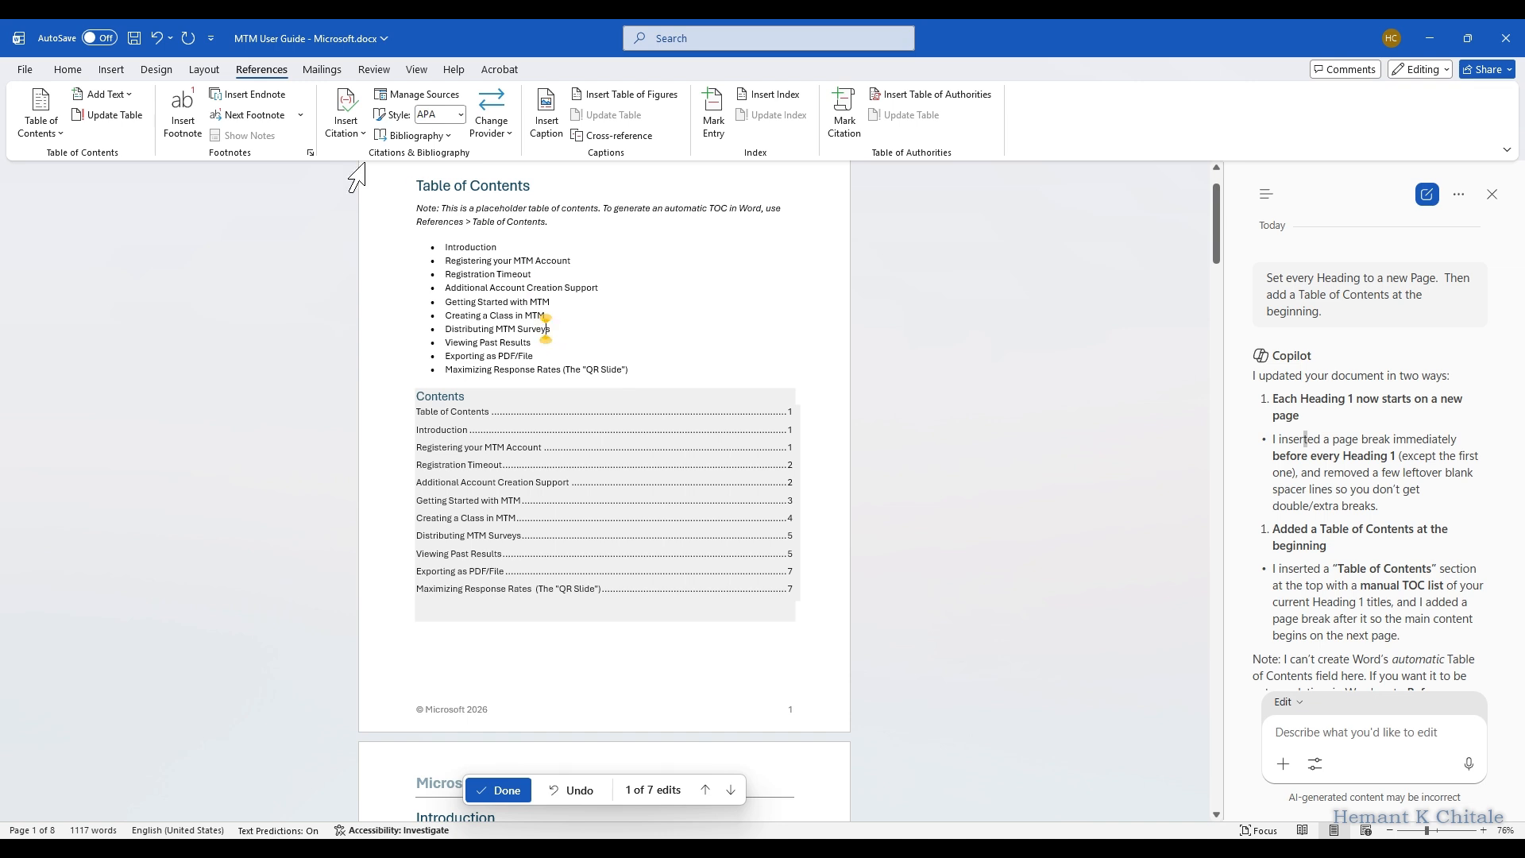
Step: Save the document and reread Copilot's replies on the manual contents list and the TOC type 1 instructions
{"action": "left_click", "coordinate": [136, 36]}
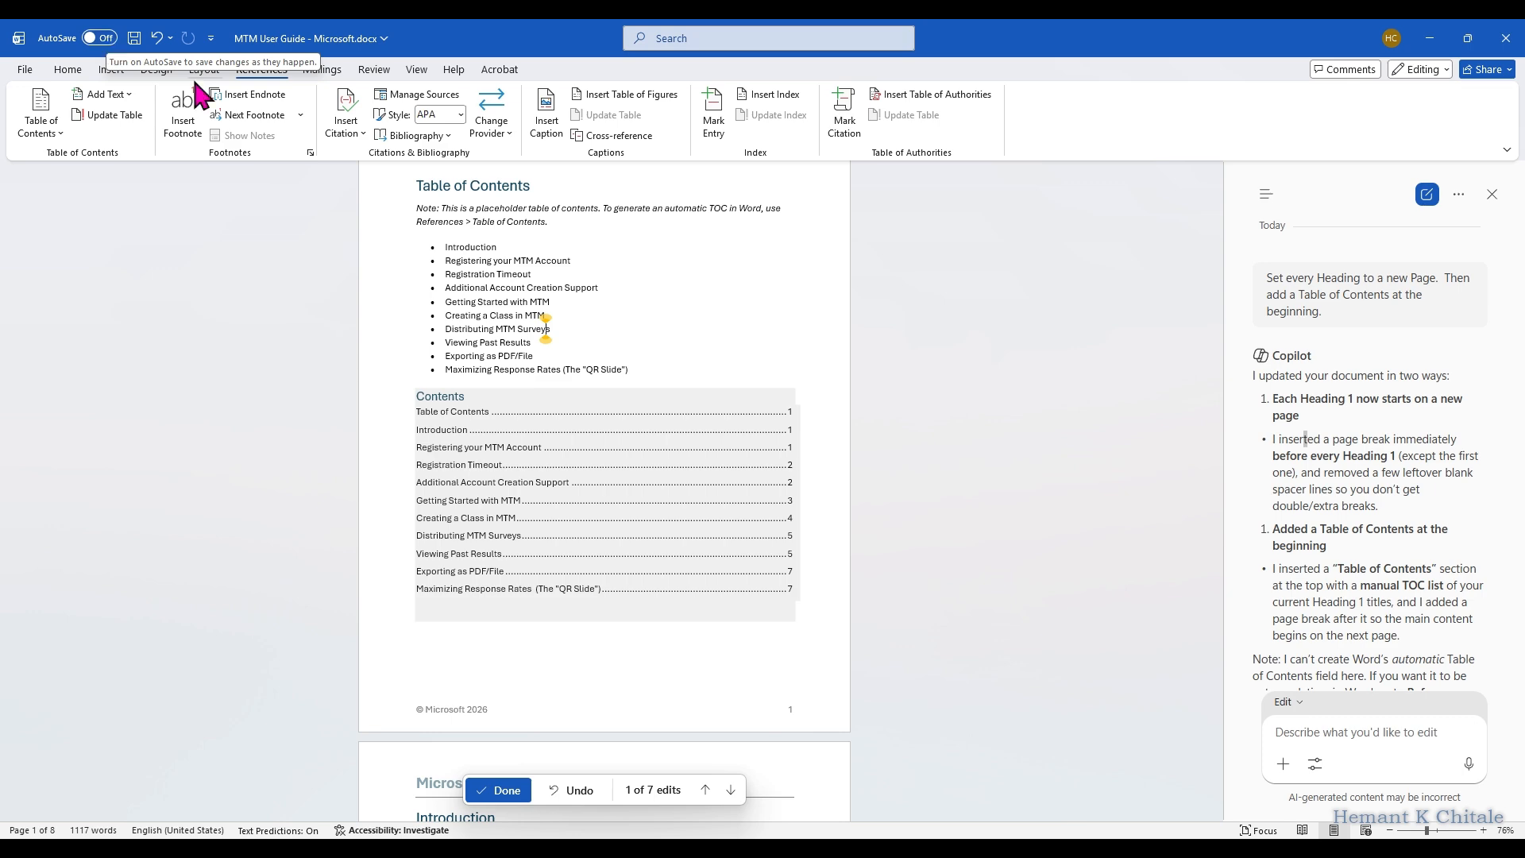
{"action": "scroll", "coordinate": [1441, 397], "scroll_direction": "down", "scroll_amount": 15}
{"action": "scroll", "coordinate": [1446, 425], "scroll_direction": "down", "scroll_amount": 5}
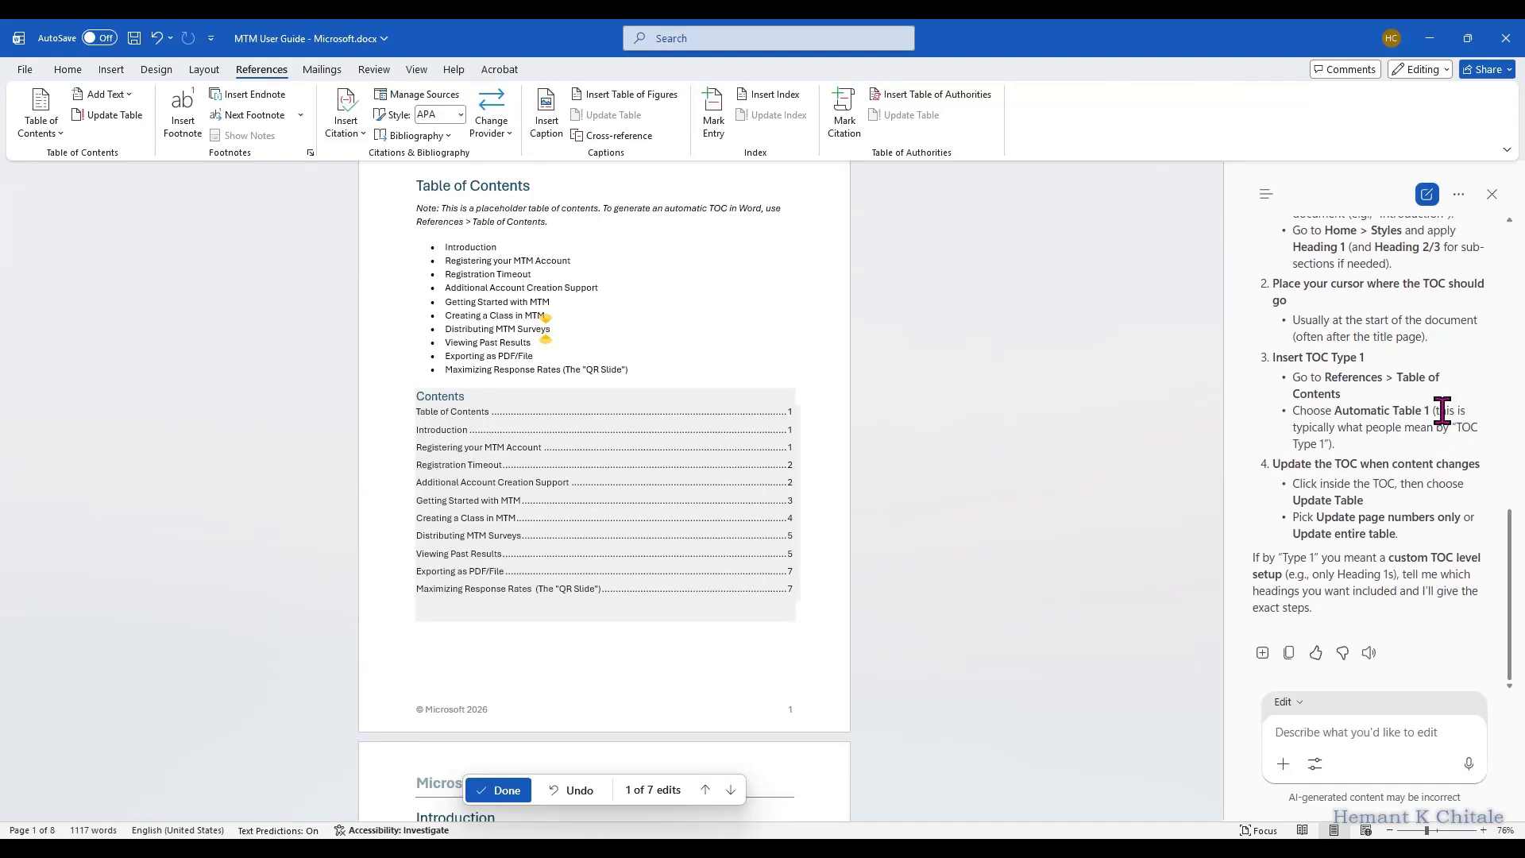
{"action": "scroll", "coordinate": [1442, 411], "scroll_direction": "up", "scroll_amount": 15}
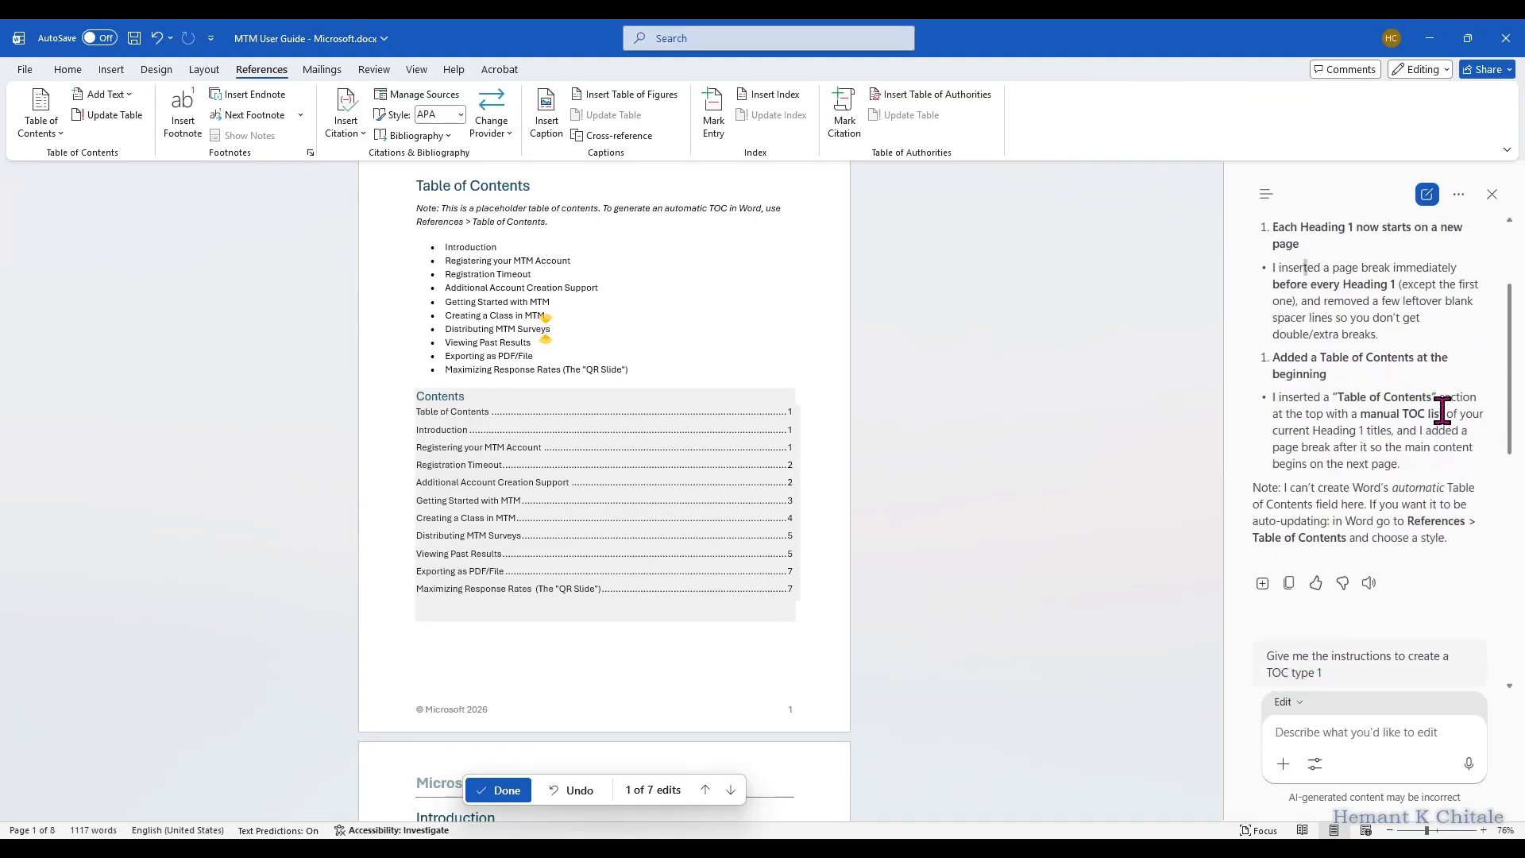
{"action": "scroll", "coordinate": [1442, 410], "scroll_direction": "down", "scroll_amount": 1}
{"action": "scroll", "coordinate": [1441, 410], "scroll_direction": "down", "scroll_amount": 8}
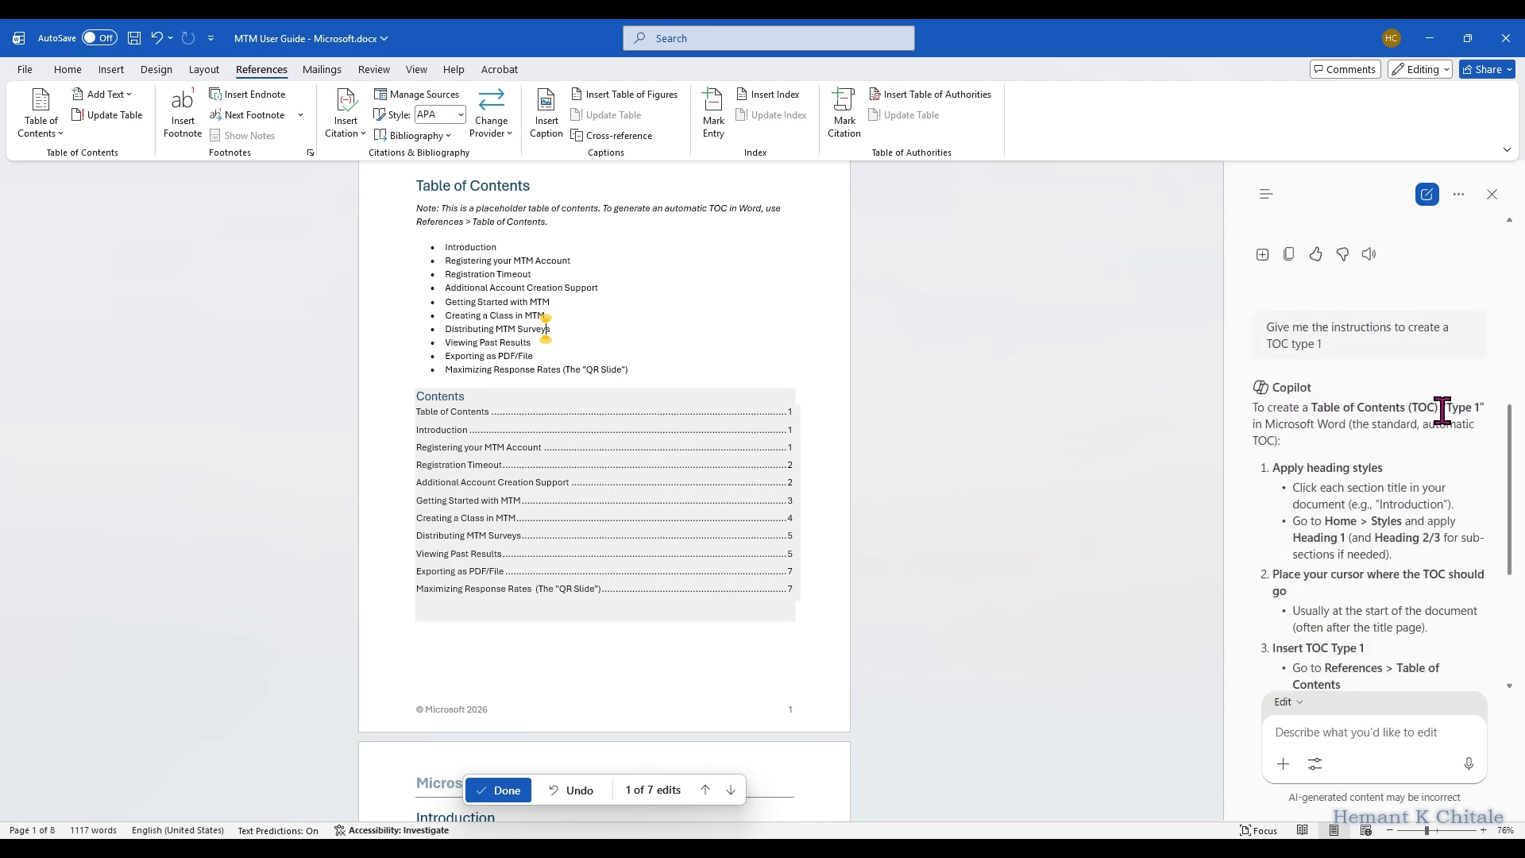
{"action": "scroll", "coordinate": [1442, 411], "scroll_direction": "down", "scroll_amount": 5}
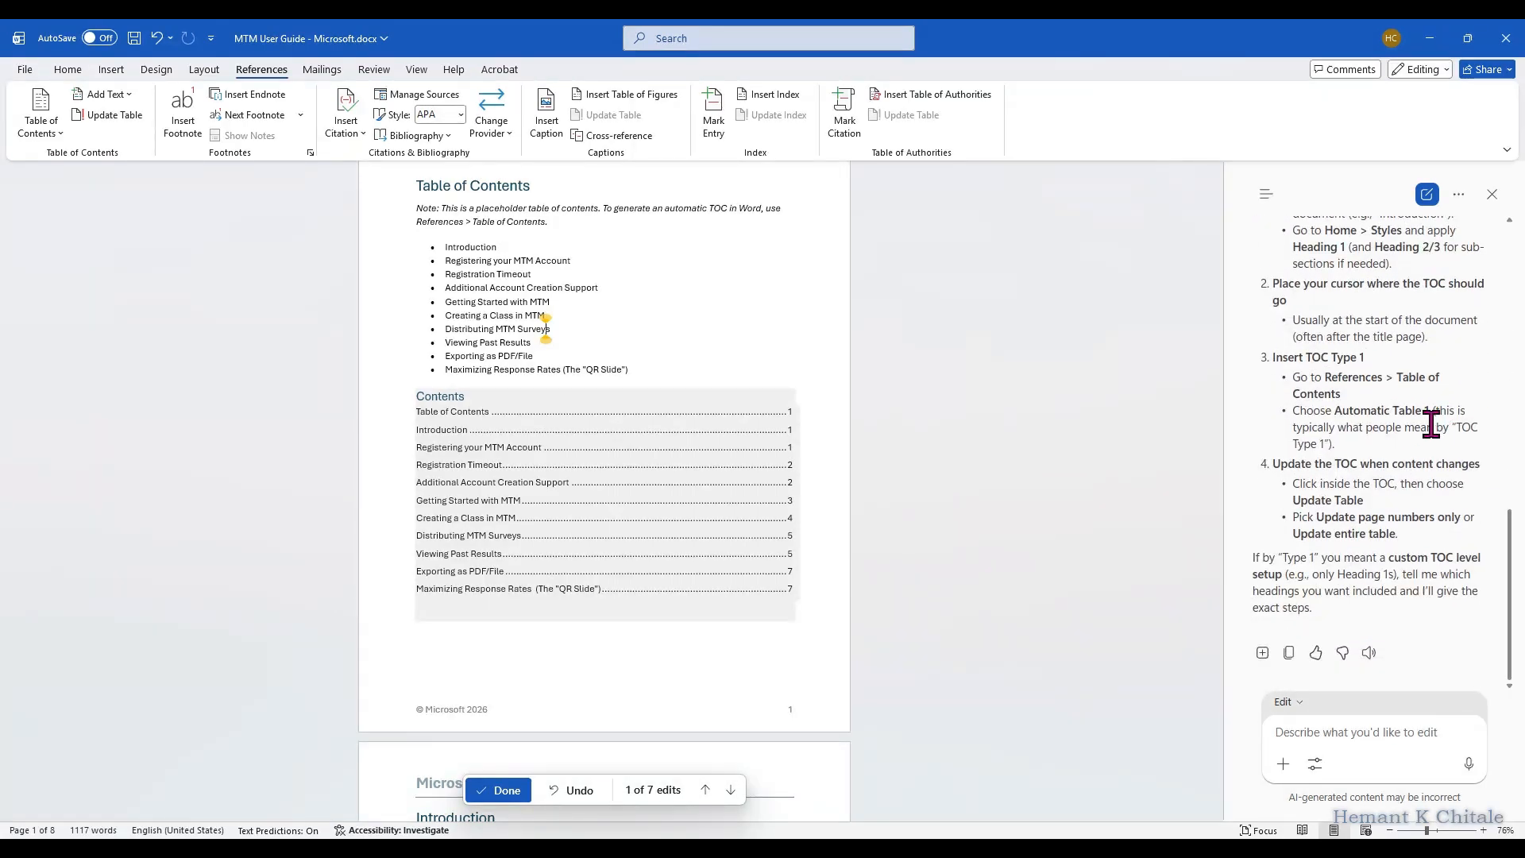